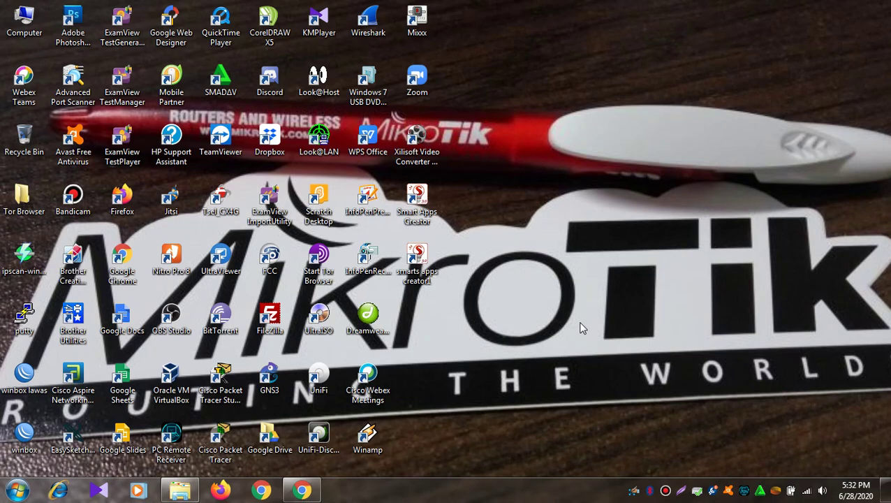
pyautogui.click(302, 490)
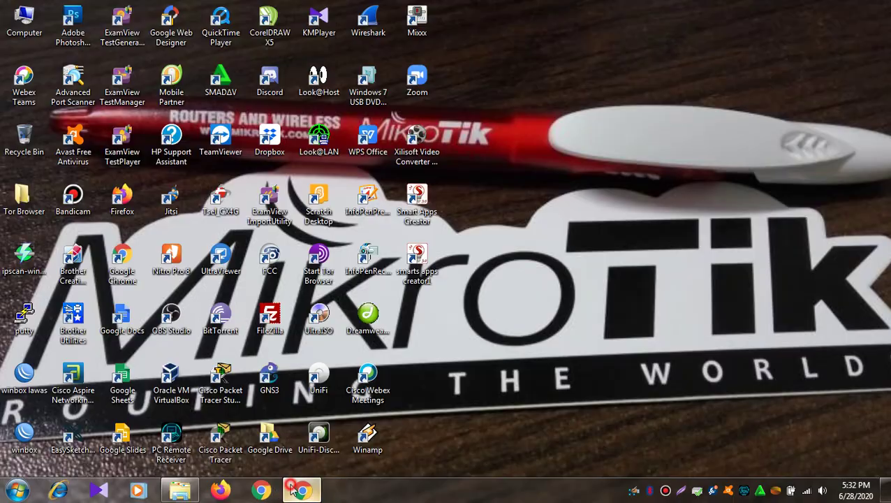
pyautogui.write('s')
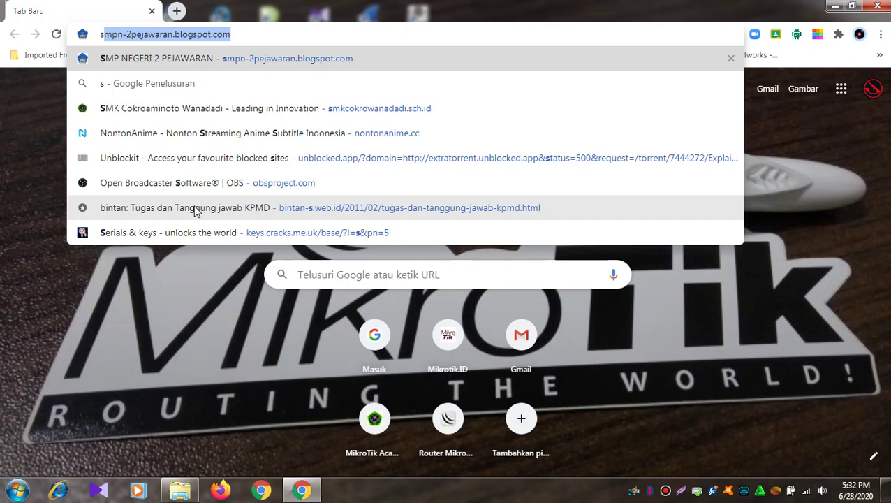
pyautogui.tripleClick(259, 34)
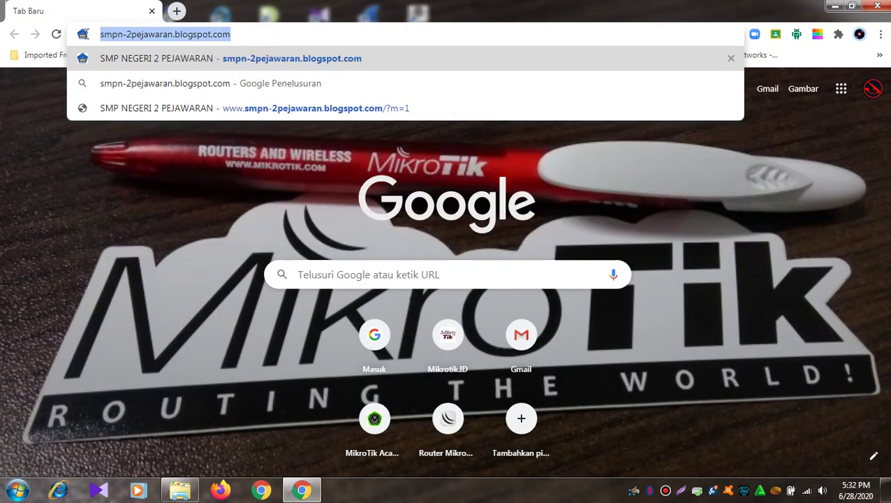
pyautogui.write('www.')
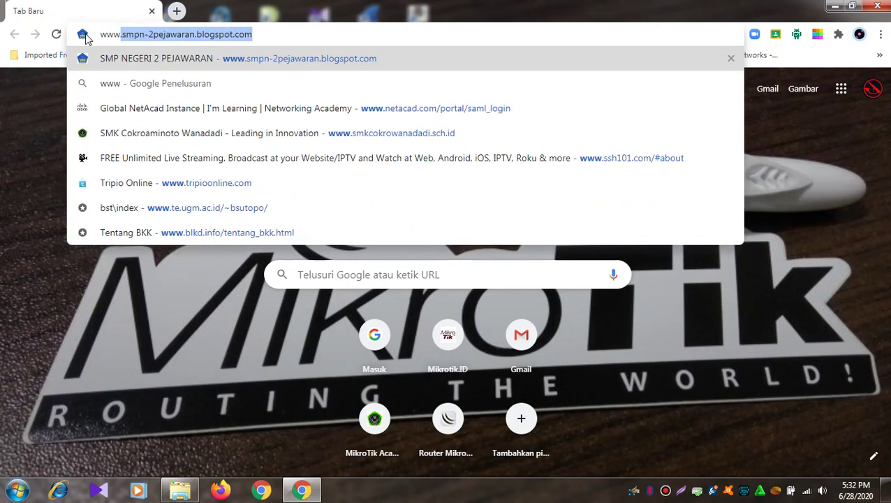
pyautogui.write('smp')
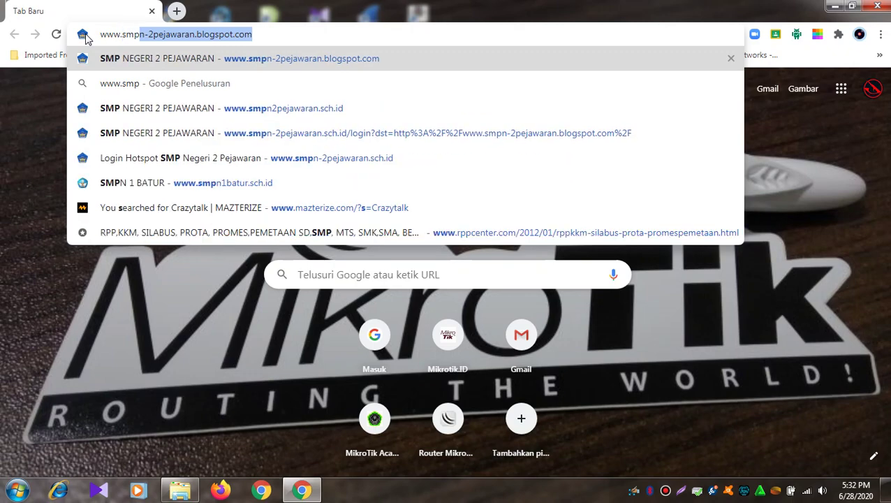
pyautogui.write('n2')
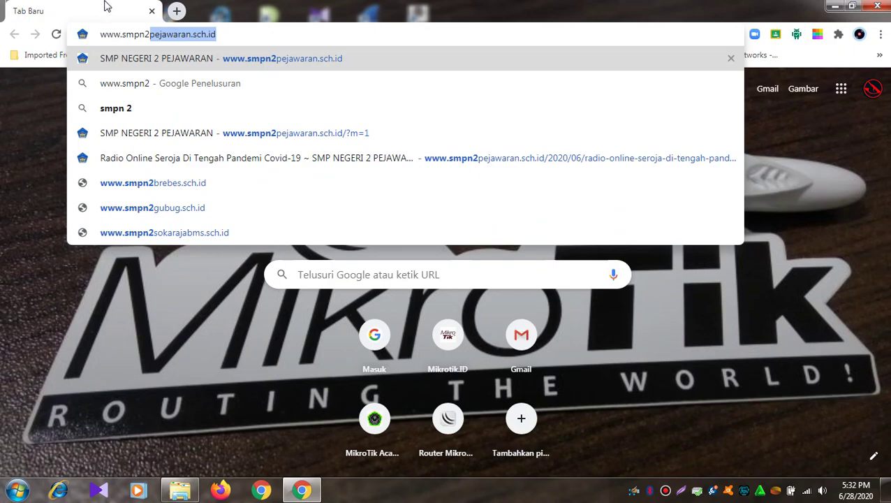
pyautogui.click(233, 31)
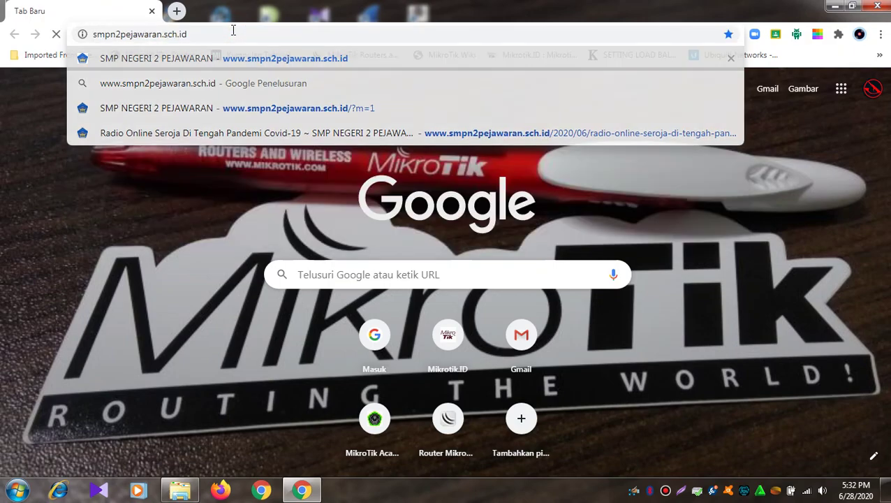
pyautogui.press('Return')
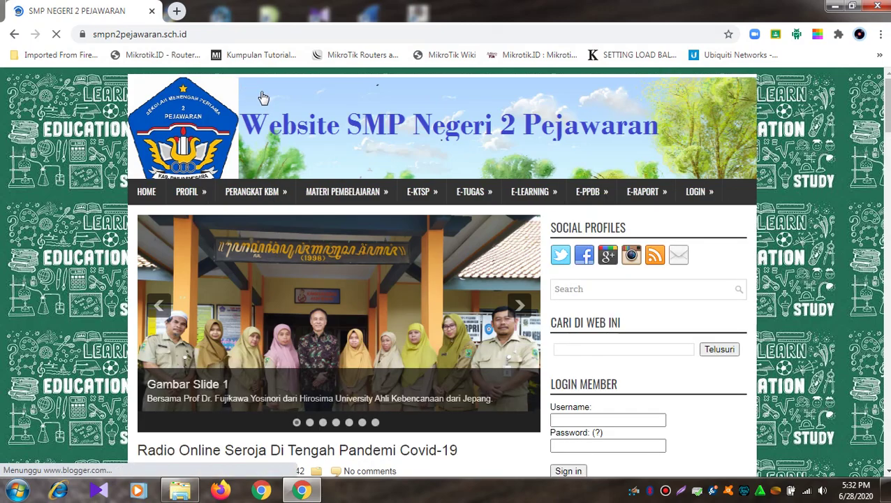
# Look over the school's home page and open its E-Learning Moodle Online site.
pyautogui.scroll(-10, 371, 212)
pyautogui.scroll(-20, 371, 213)
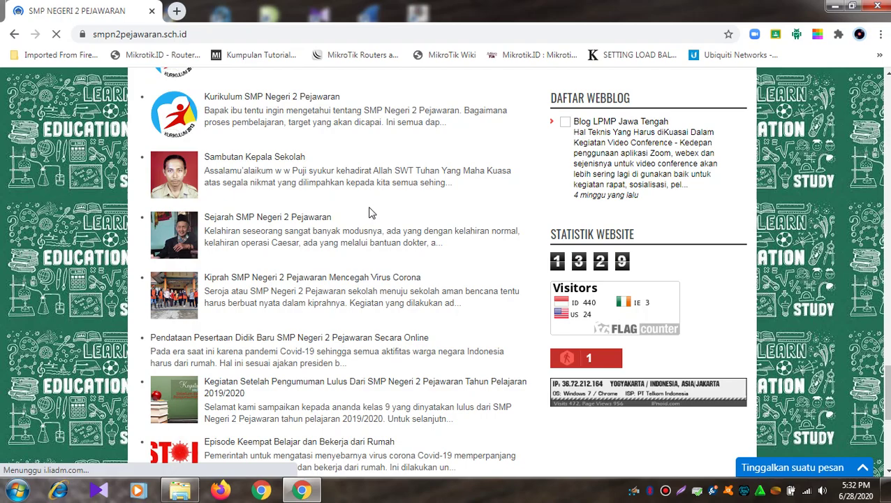
pyautogui.scroll(15, 371, 213)
pyautogui.scroll(20, 371, 211)
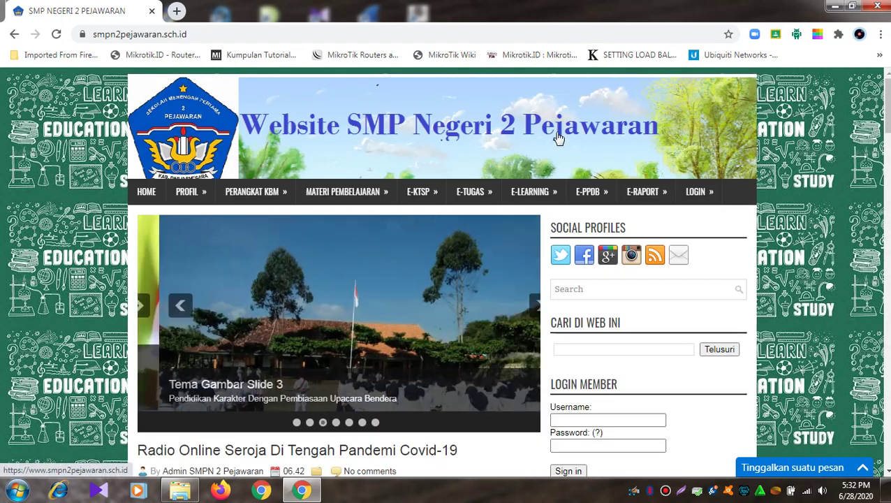
pyautogui.moveTo(533, 199)
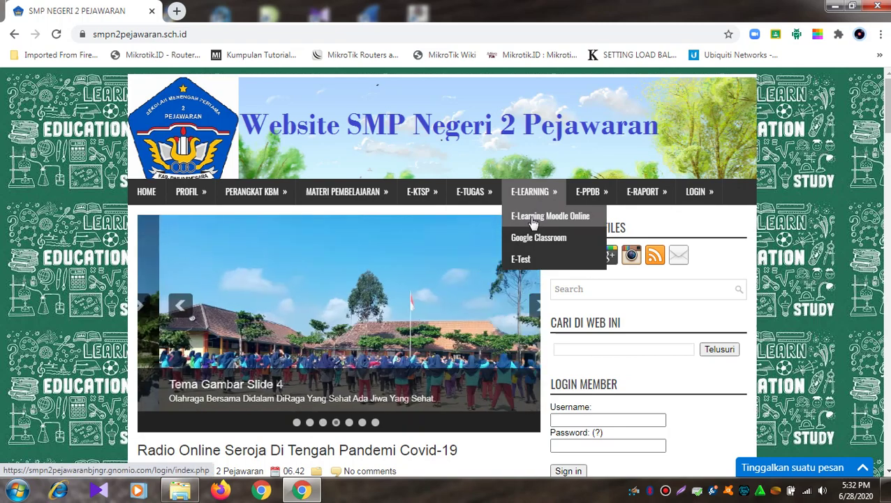
pyautogui.click(533, 221)
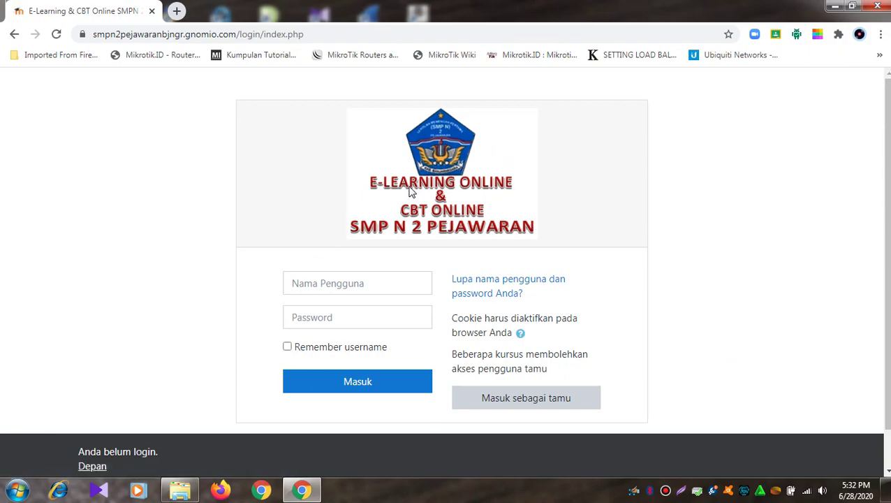
# Log in to the e-learning site with the username admin and the account password.
pyautogui.click(353, 284)
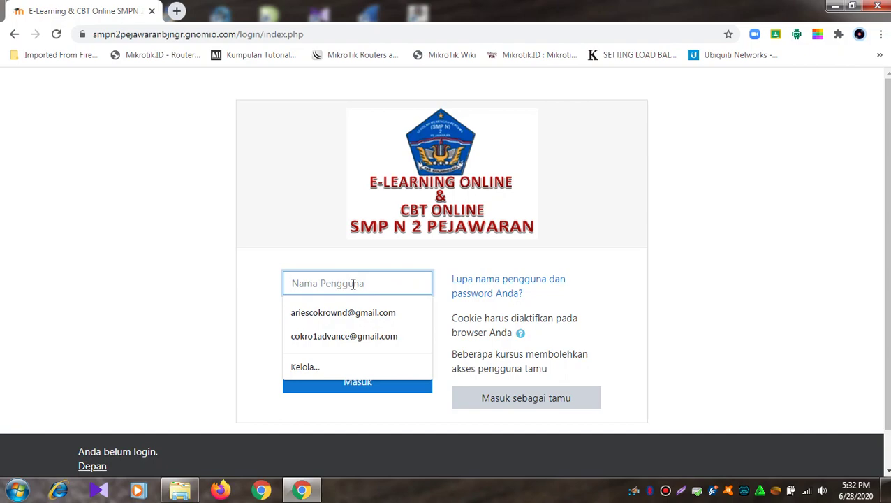
pyautogui.write('a')
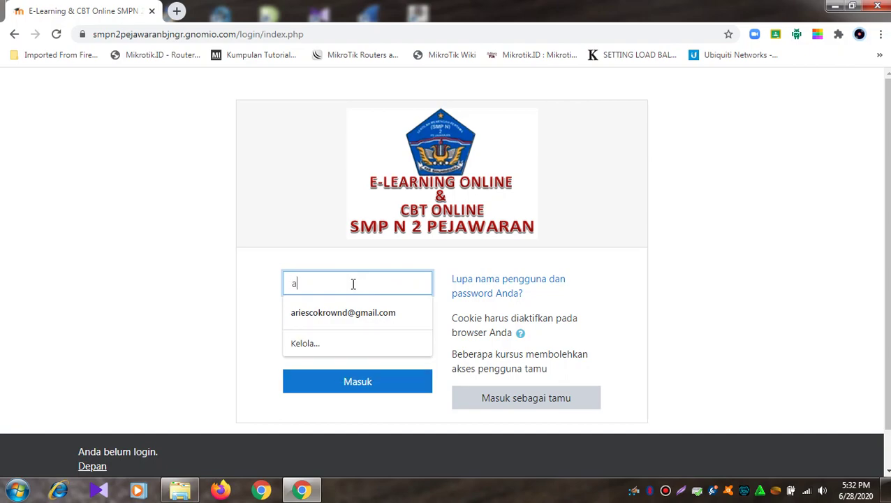
pyautogui.write('dmin')
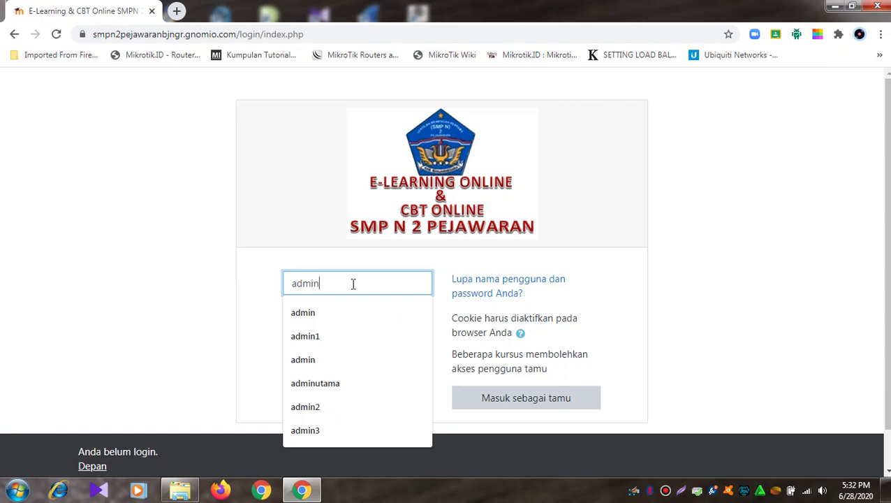
pyautogui.click(223, 317)
pyautogui.click(318, 317)
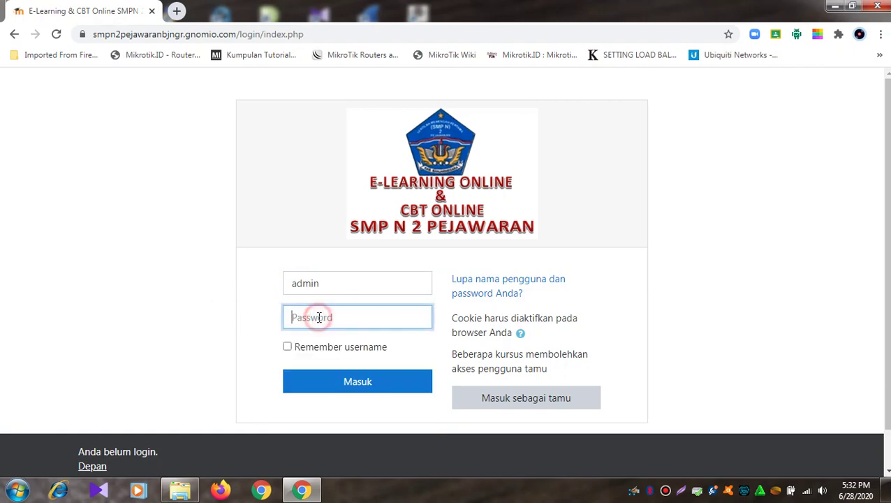
pyautogui.write('***********')
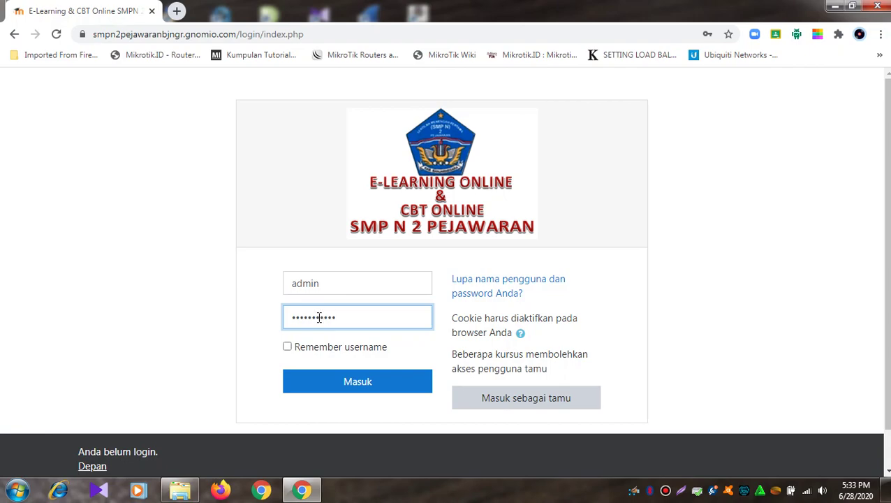
pyautogui.click(379, 378)
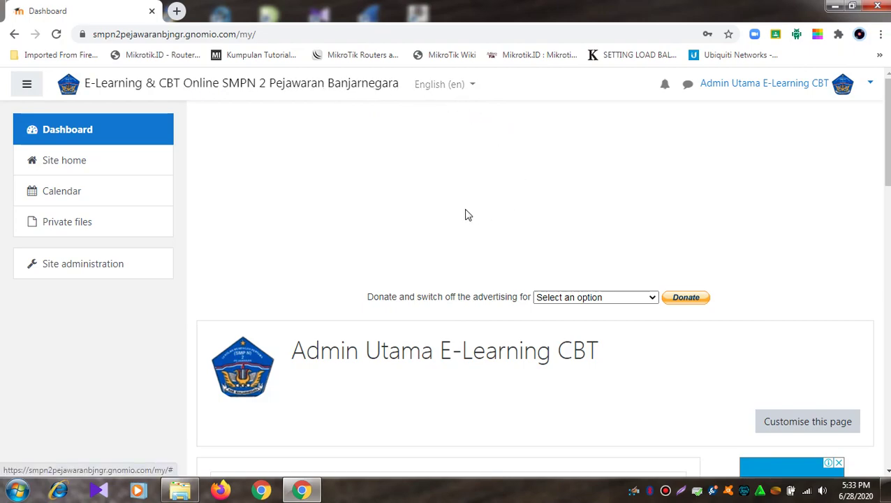
# Change the site language to Indonesian (id) and open the site administration page.
pyautogui.click(478, 88)
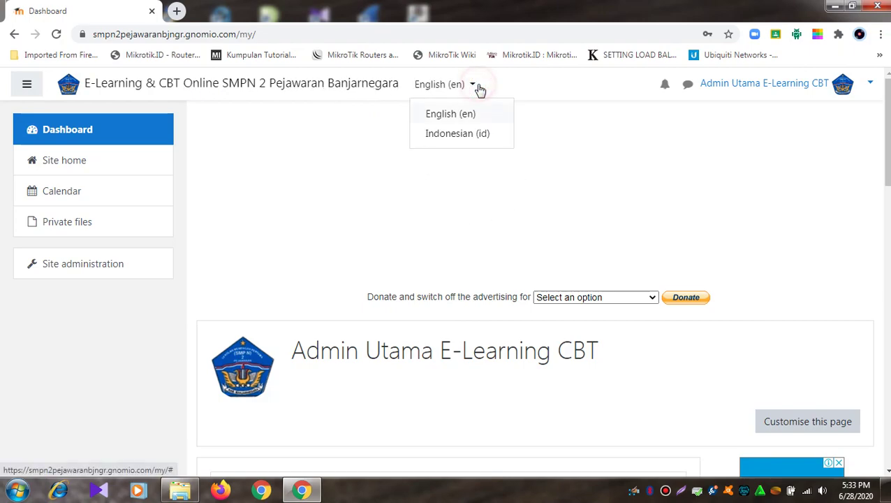
pyautogui.click(465, 135)
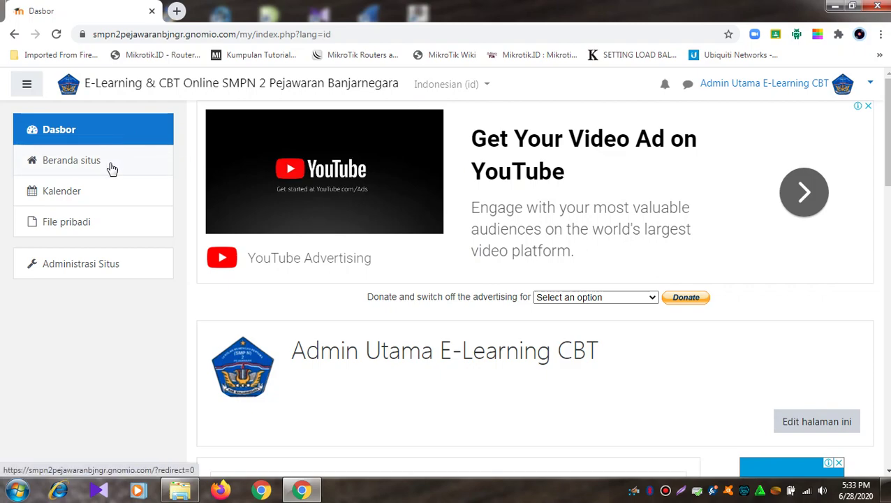
pyautogui.click(81, 265)
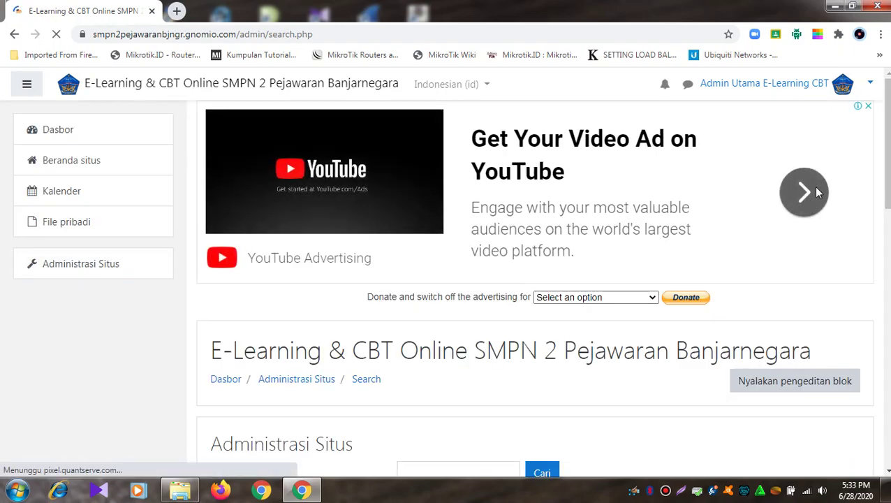
# Open the Tambah/ubah kursus page from the course settings of the site administration.
pyautogui.scroll(-4, 713, 213)
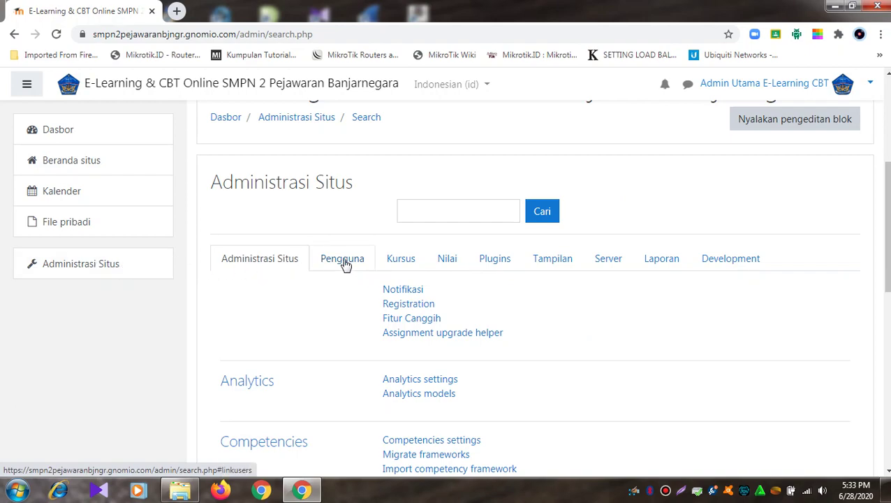
pyautogui.click(404, 259)
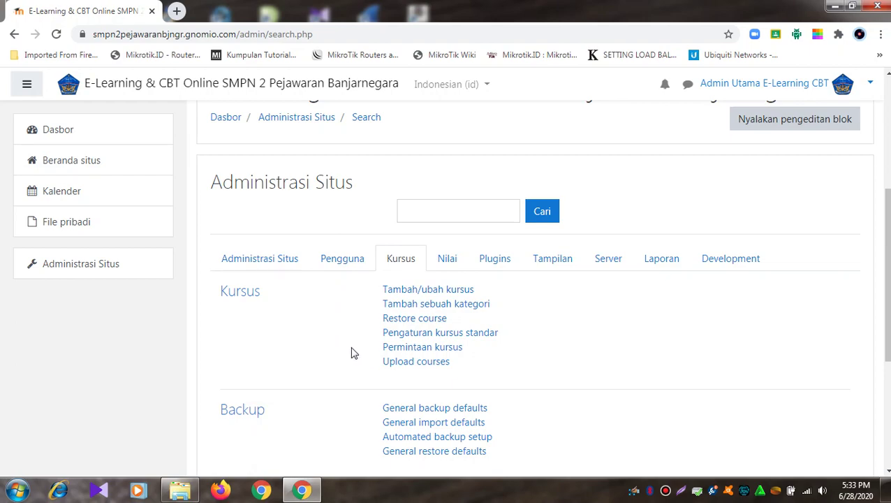
pyautogui.scroll(-1, 533, 341)
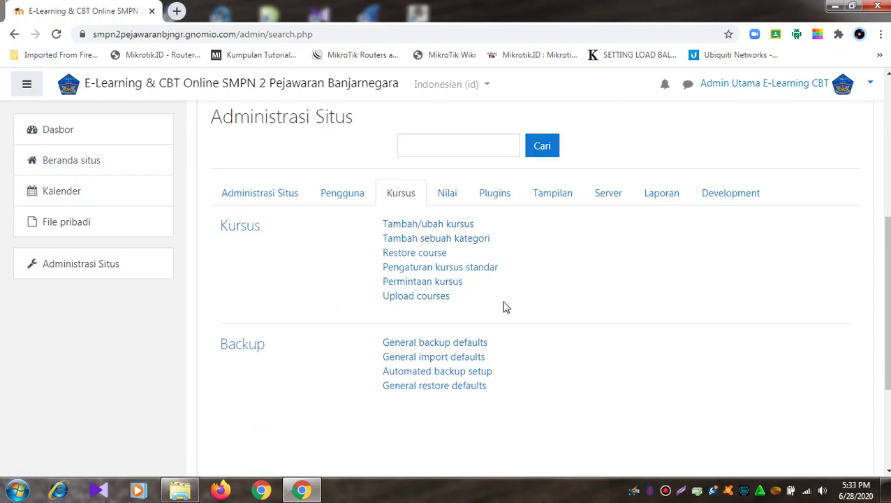
pyautogui.click(413, 225)
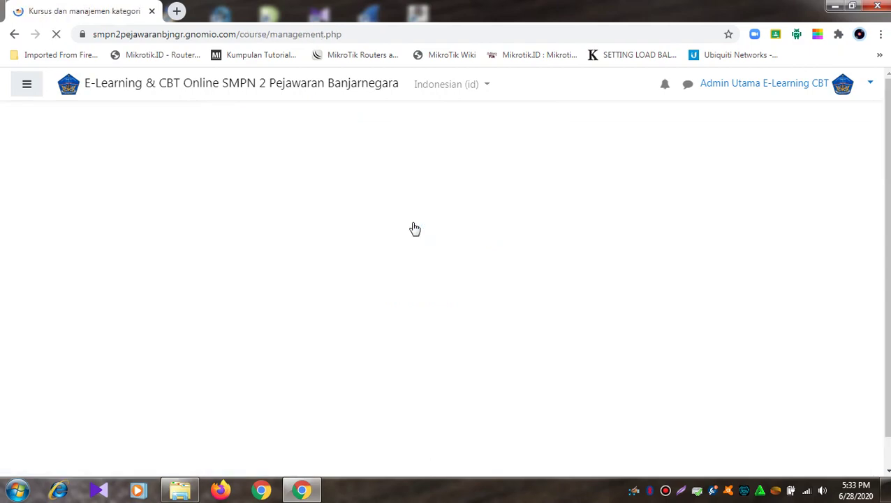
# Start a new course category and set its parent category to Atas.
pyautogui.scroll(-3, 415, 229)
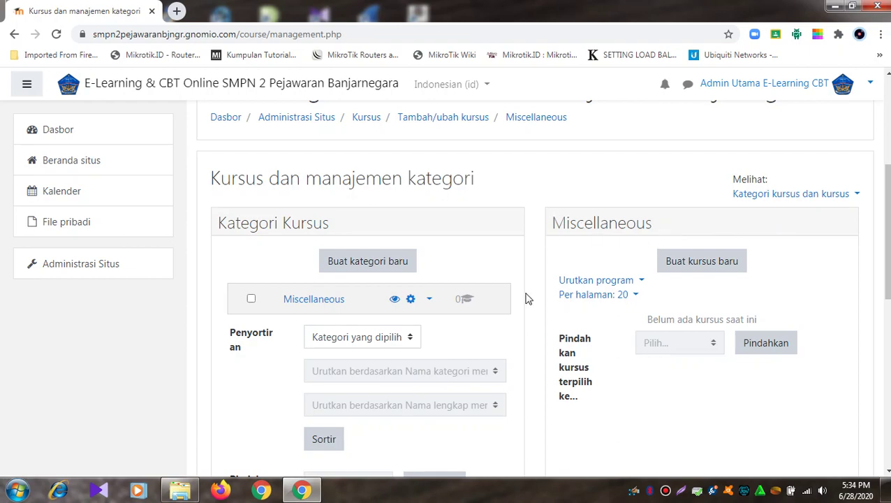
pyautogui.scroll(-7, 525, 299)
pyautogui.scroll(9, 528, 298)
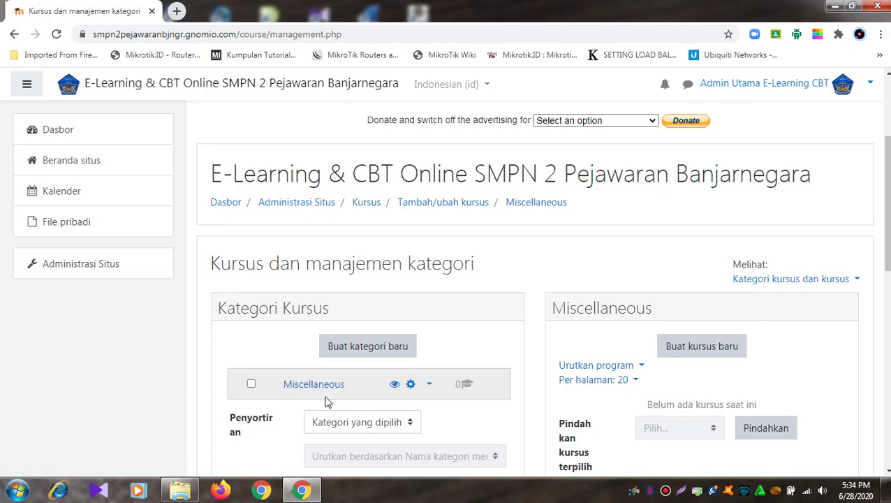
pyautogui.click(357, 360)
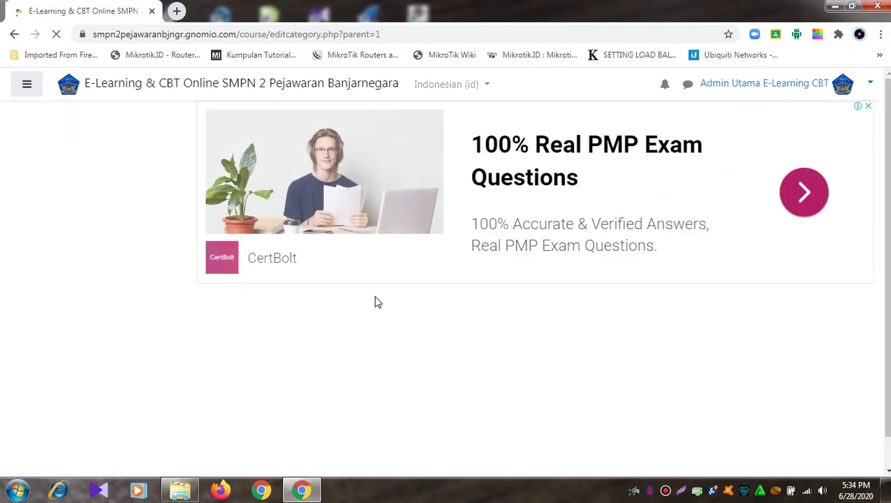
pyautogui.scroll(-3, 383, 309)
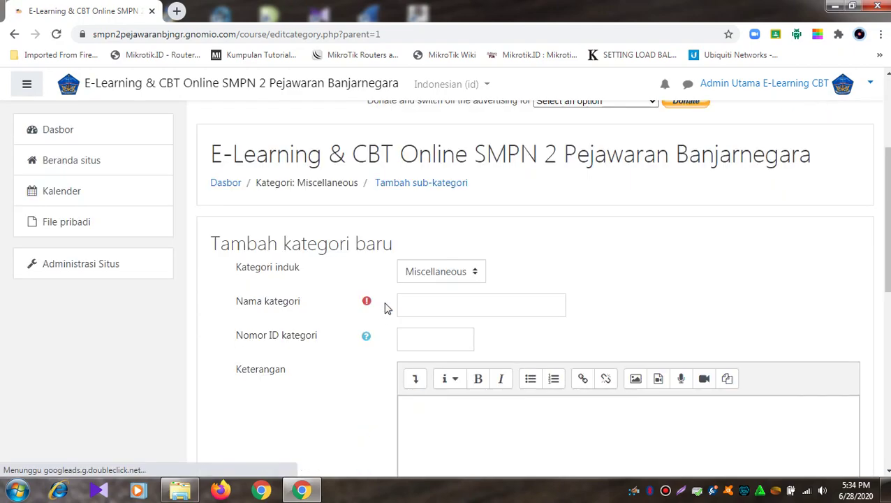
pyautogui.click(479, 274)
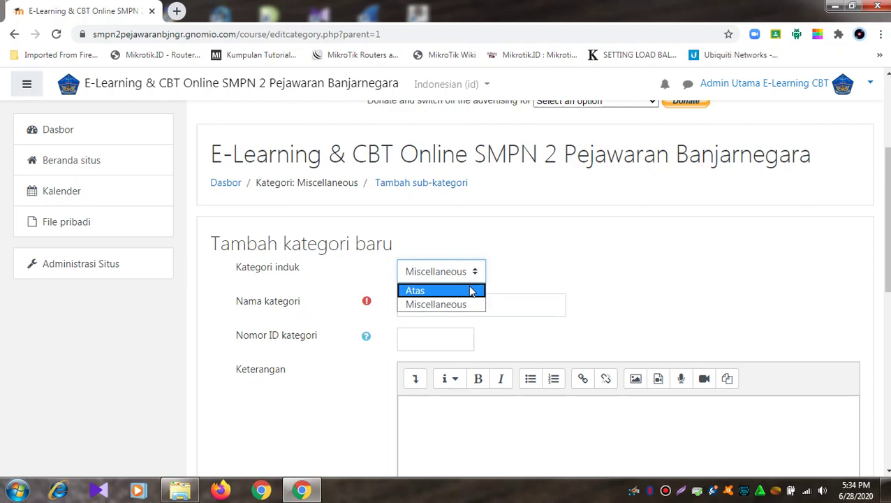
pyautogui.click(470, 292)
# Name the new category MATEMATIKA KELAS 7 A in capital letters.
pyautogui.click(504, 306)
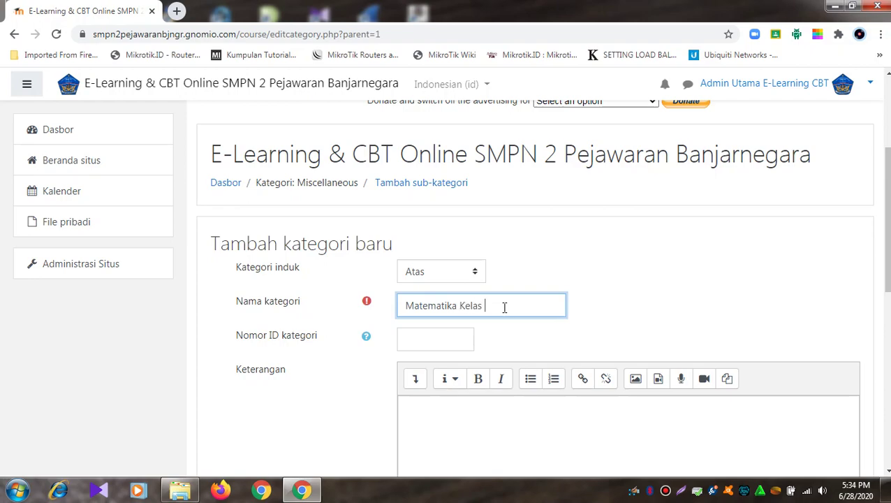
pyautogui.write('A')
pyautogui.tripleClick(531, 310)
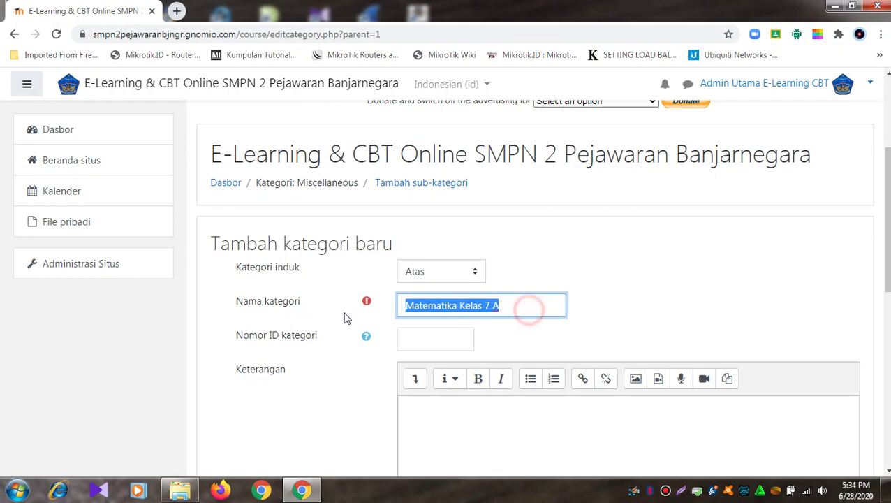
pyautogui.write('MATEMATIKA')
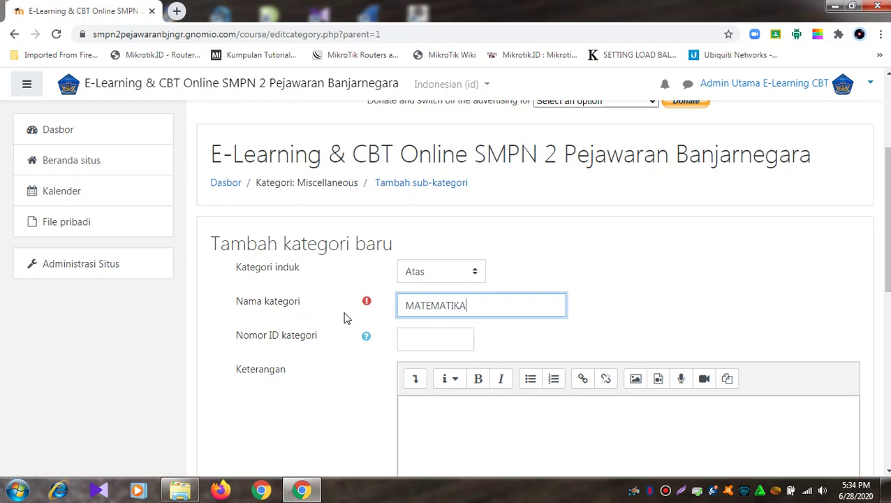
pyautogui.write(' KELAS 7 A')
# Copy the category name MATEMATIKA KELAS 7 A into the category description and create the category.
pyautogui.scroll(-2, 419, 358)
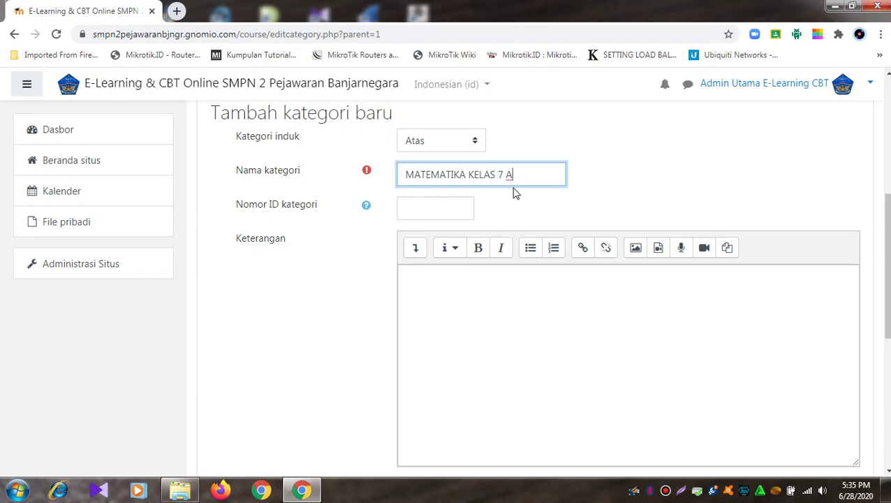
pyautogui.moveTo(523, 177); pyautogui.dragTo(388, 176)
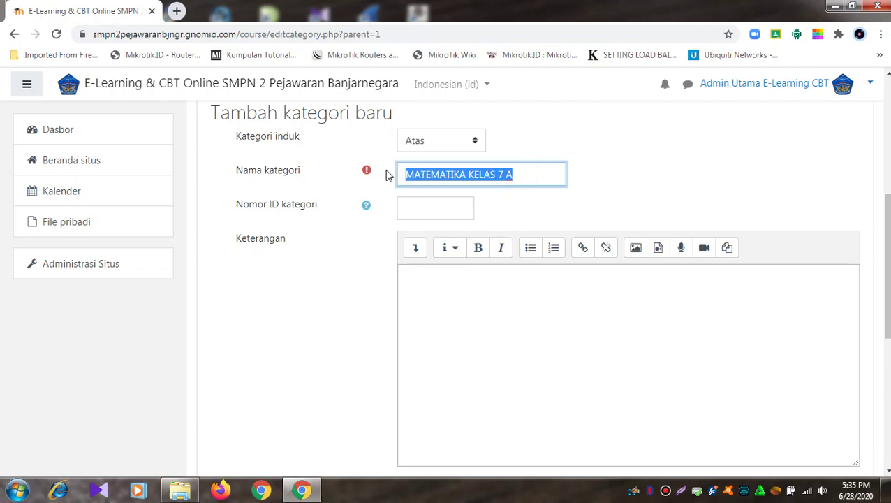
pyautogui.rightClick(461, 176)
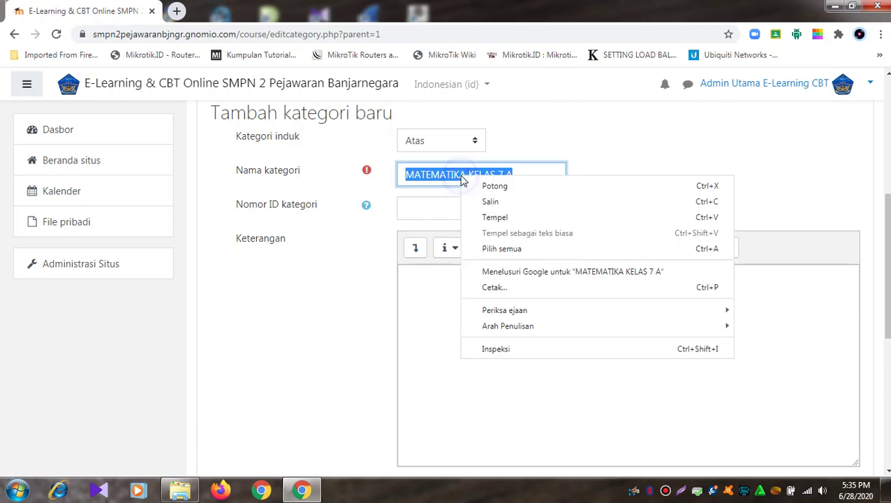
pyautogui.click(489, 199)
pyautogui.rightClick(461, 303)
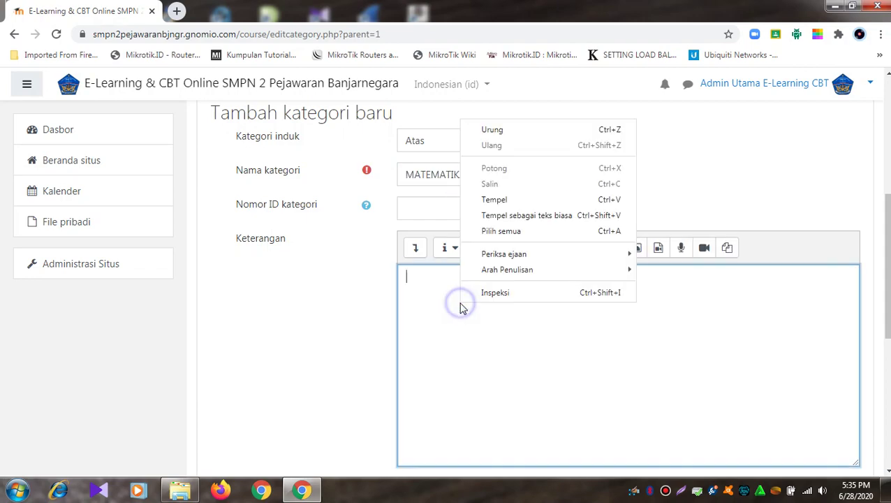
pyautogui.click(496, 201)
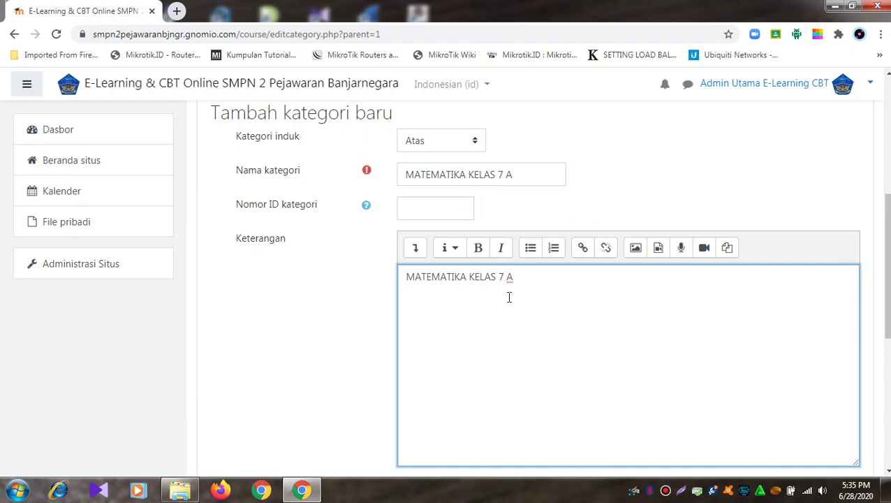
pyautogui.scroll(-4, 509, 296)
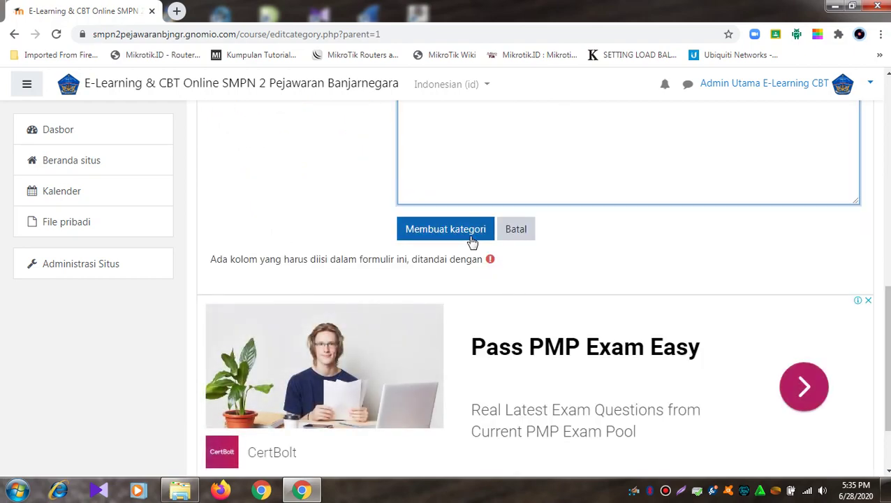
pyautogui.click(428, 232)
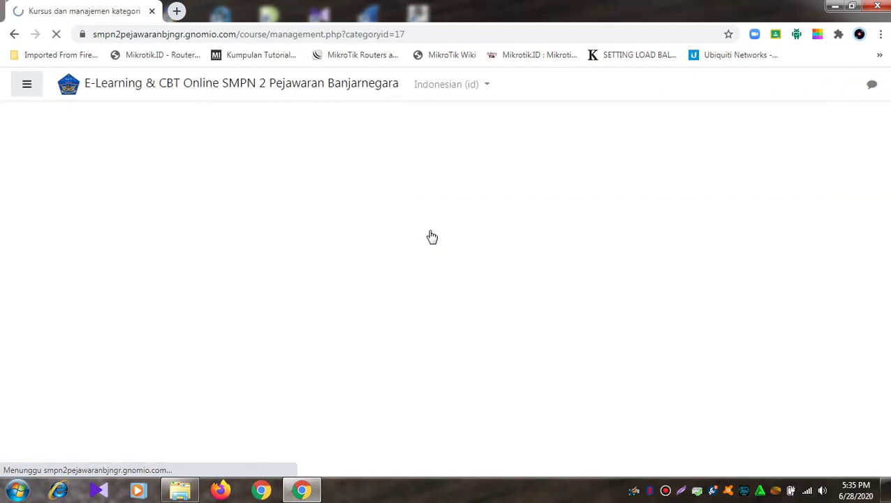
# Select the MATEMATIKA KELAS 7 A category and start a new course in it.
pyautogui.scroll(-2, 431, 236)
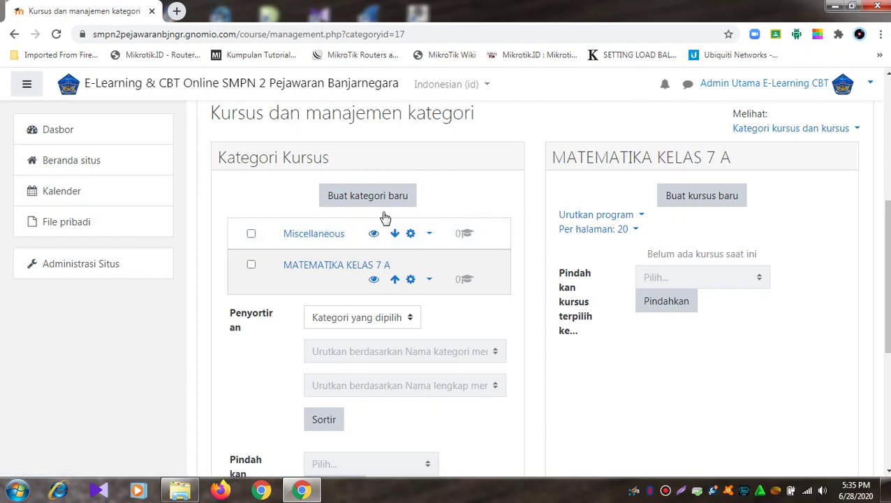
pyautogui.click(342, 267)
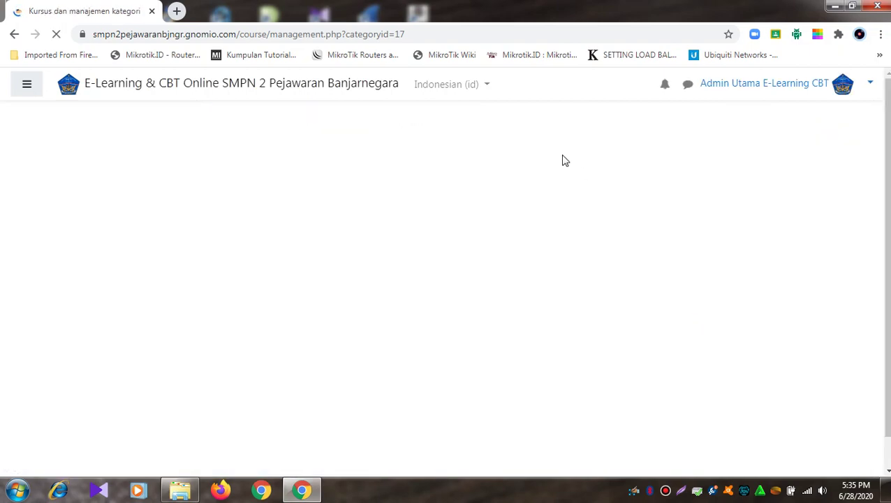
pyautogui.scroll(-4, 564, 161)
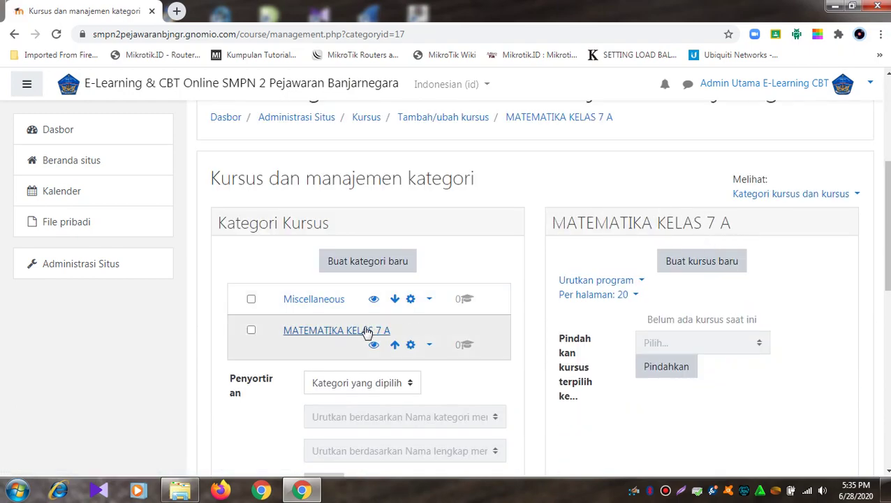
pyautogui.click(705, 261)
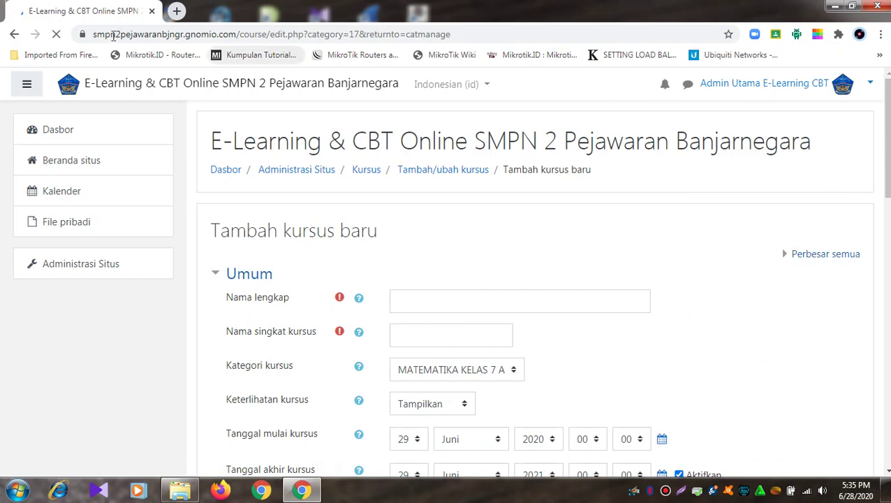
pyautogui.click(14, 34)
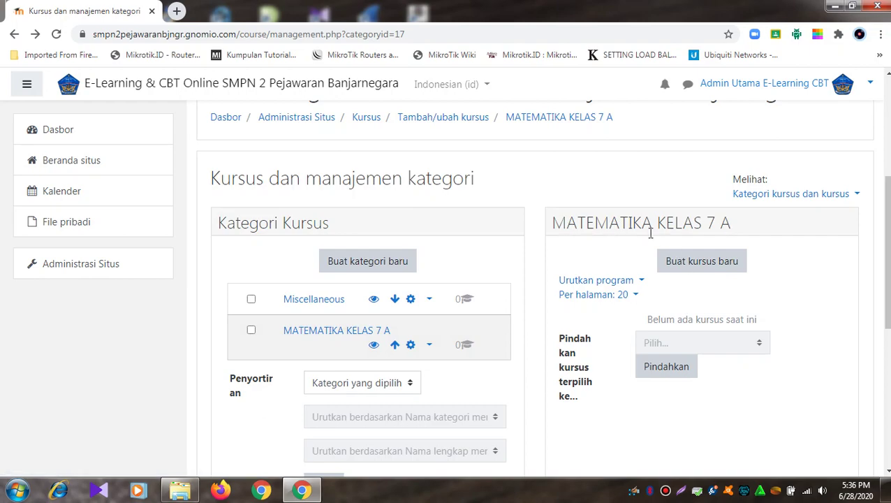
pyautogui.click(702, 263)
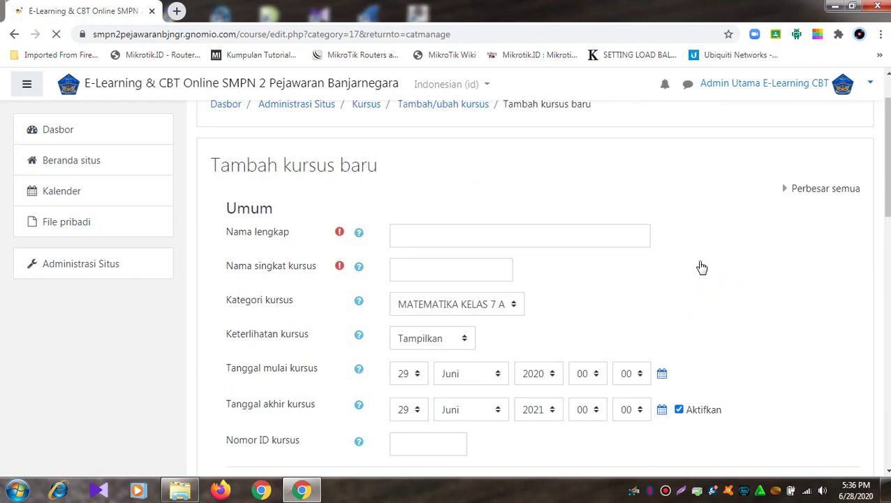
# Enter MATEMATIKA KELAS 7A as the course's full name and MATIK 7A as its short name.
pyautogui.click(597, 188)
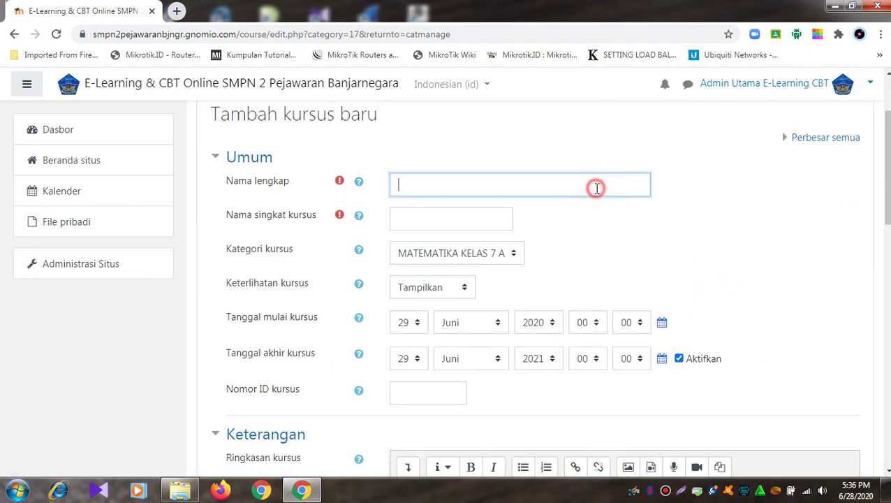
pyautogui.write('m')
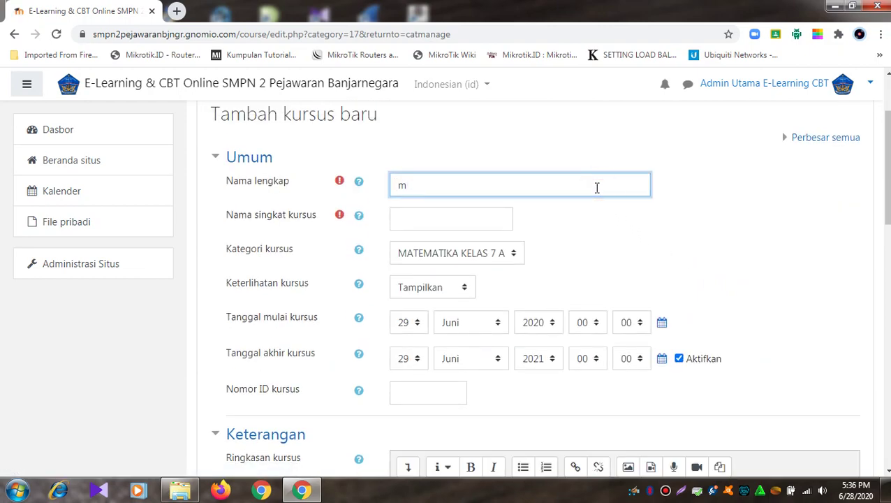
pyautogui.press('BackSpace')
pyautogui.write('MATEMATIKA KELAS')
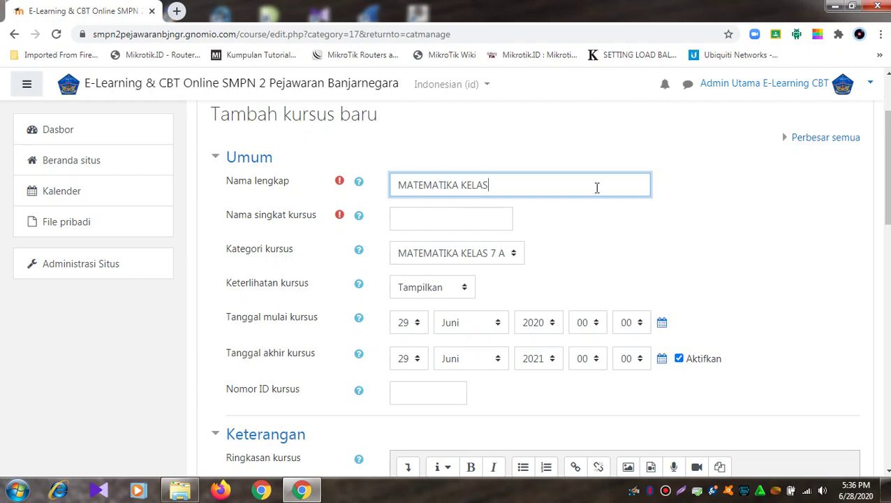
pyautogui.write(' 7A')
pyautogui.click(400, 215)
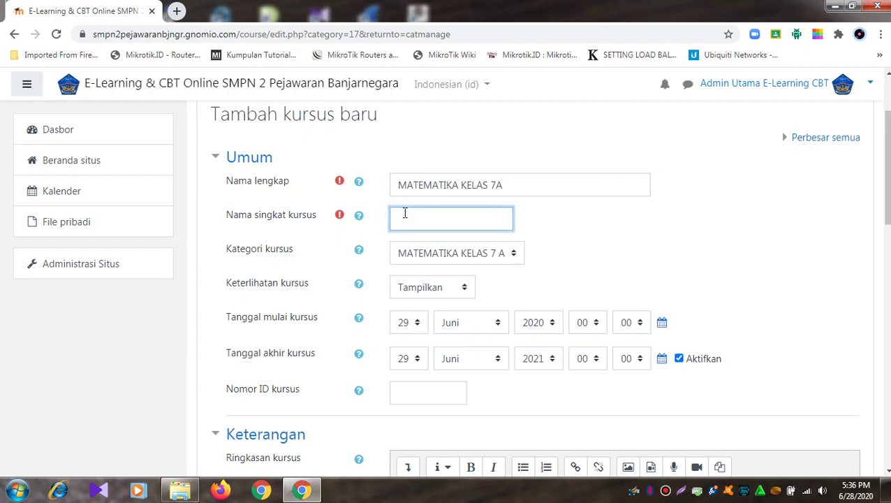
pyautogui.write('MATIK 7A')
# Check the available choices for the course category and frame the category field with a screen capture selection.
pyautogui.click(510, 260)
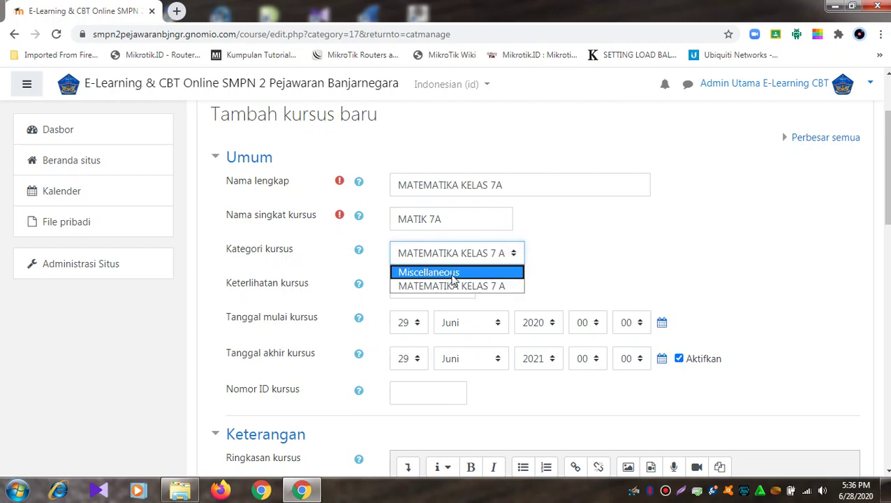
pyautogui.click(563, 254)
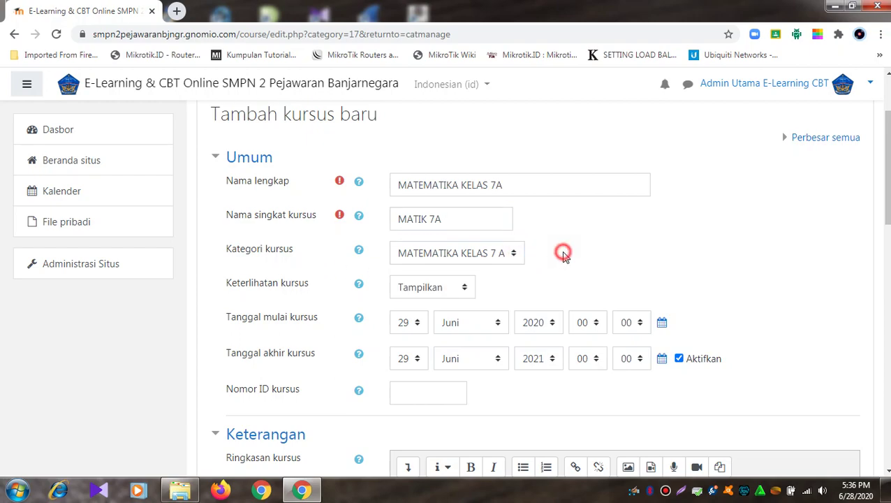
pyautogui.click(681, 490)
pyautogui.moveTo(382, 233); pyautogui.dragTo(545, 272)
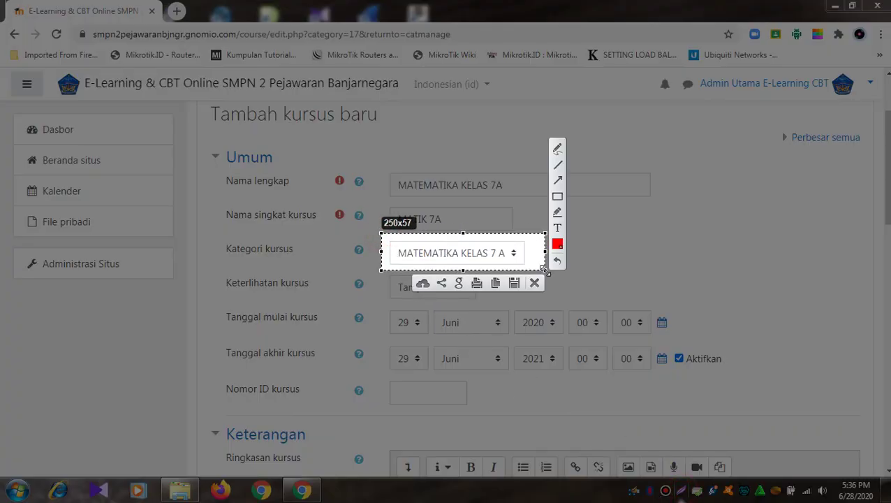
pyautogui.hotkey('ctrl', 'c')
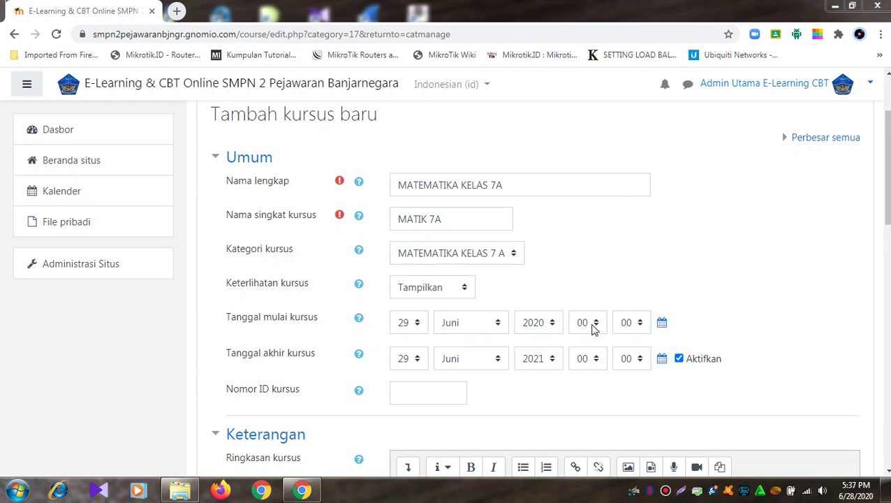
# Set the hour of the course start date to 07 and the hour of the end date to 23.
pyautogui.click(594, 327)
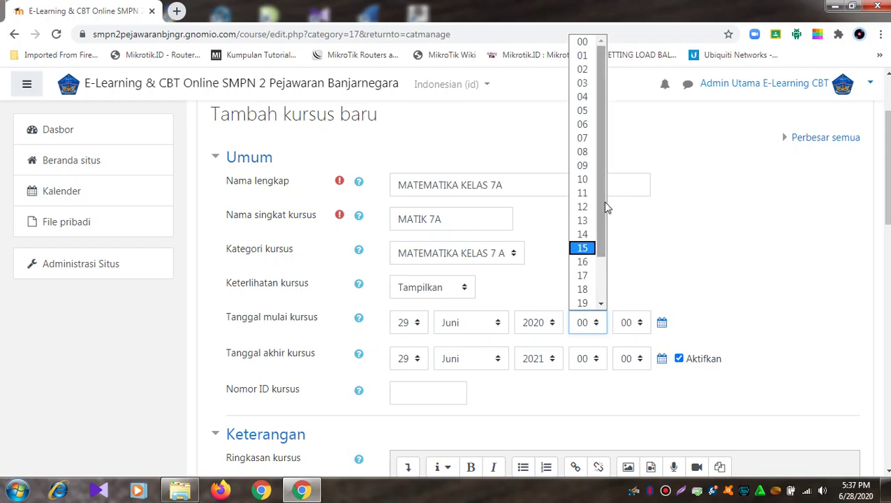
pyautogui.moveTo(605, 190); pyautogui.dragTo(603, 250)
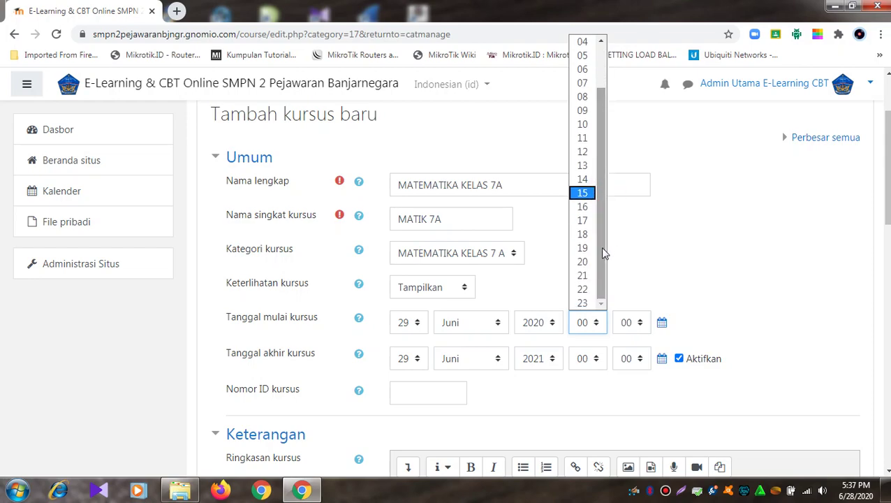
pyautogui.click(583, 84)
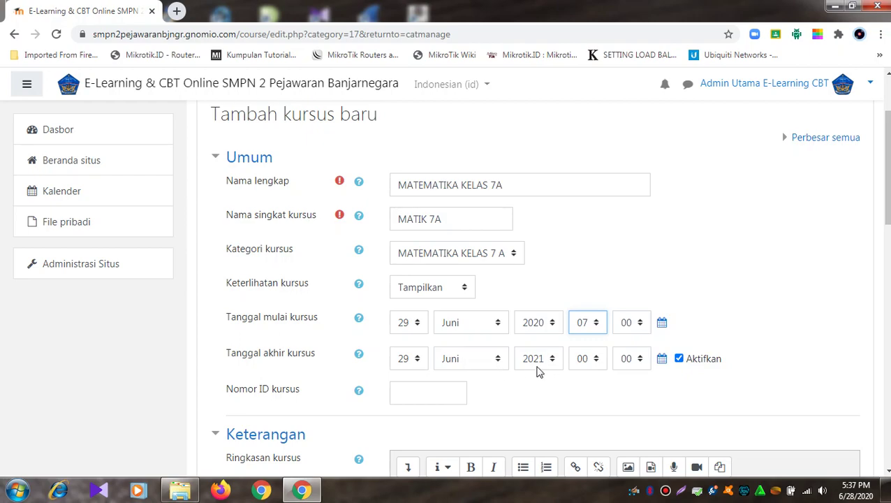
pyautogui.click(596, 360)
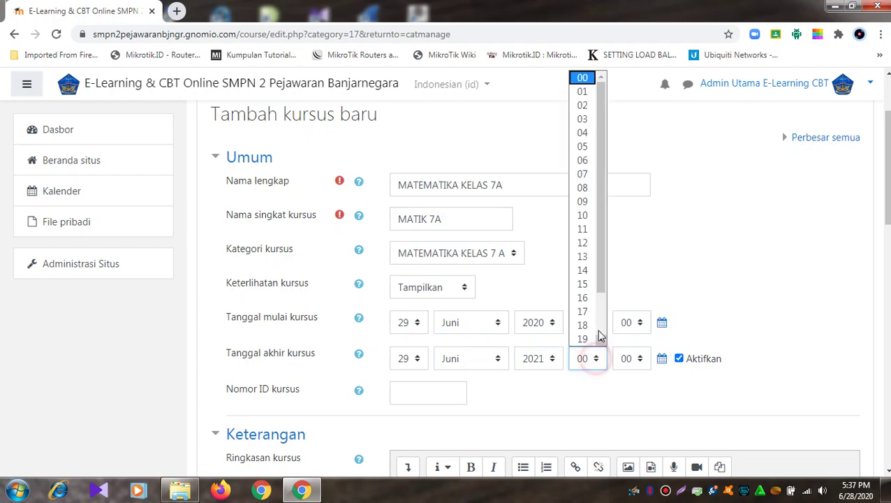
pyautogui.scroll(-2, 593, 342)
pyautogui.click(584, 339)
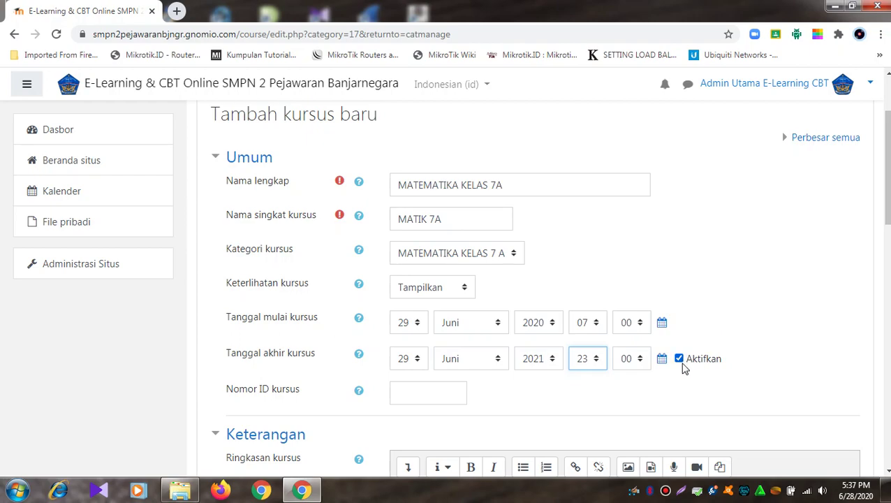
# Copy the full course name MATEMATIKA KELAS 7A into the course summary.
pyautogui.scroll(-2, 675, 349)
pyautogui.scroll(1, 676, 352)
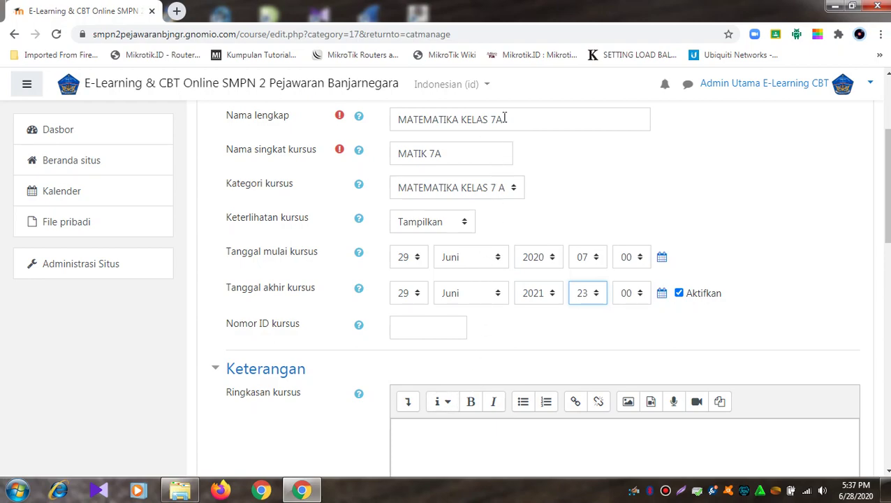
pyautogui.moveTo(506, 119); pyautogui.dragTo(337, 123)
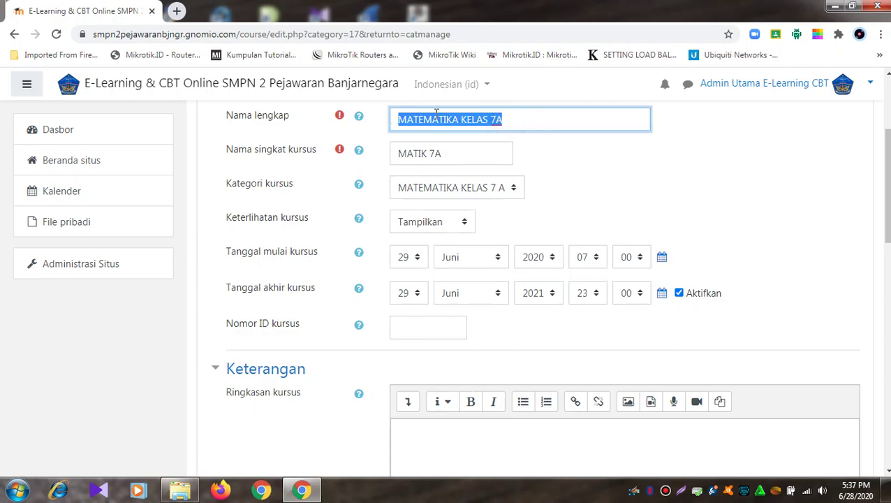
pyautogui.rightClick(437, 112)
pyautogui.click(467, 141)
pyautogui.scroll(-2, 458, 290)
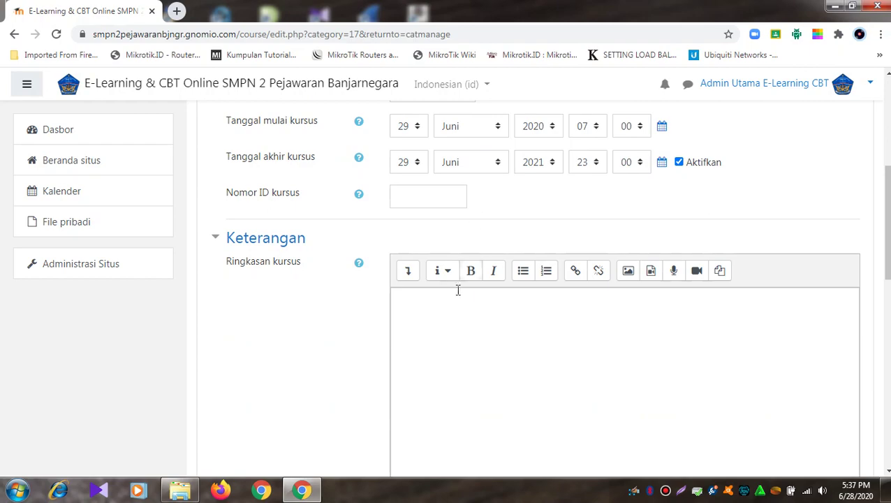
pyautogui.rightClick(455, 303)
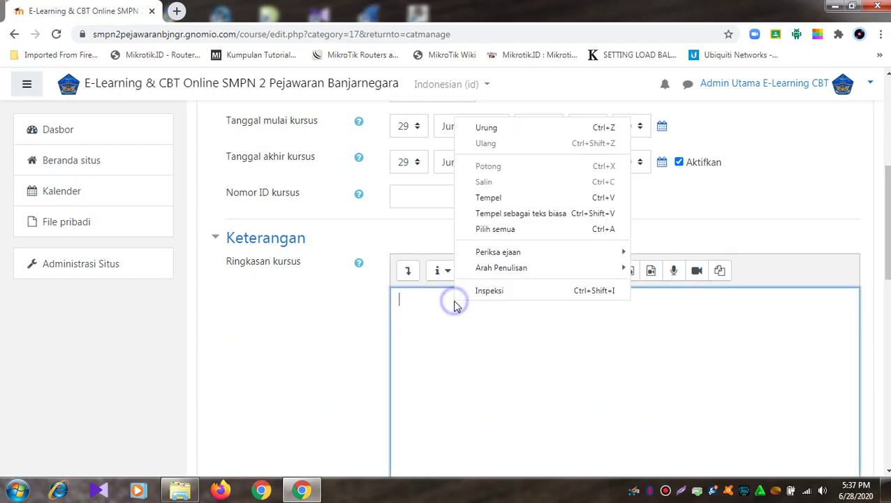
pyautogui.click(489, 197)
# Save the new course and return to the course and category management page.
pyautogui.scroll(-3, 577, 295)
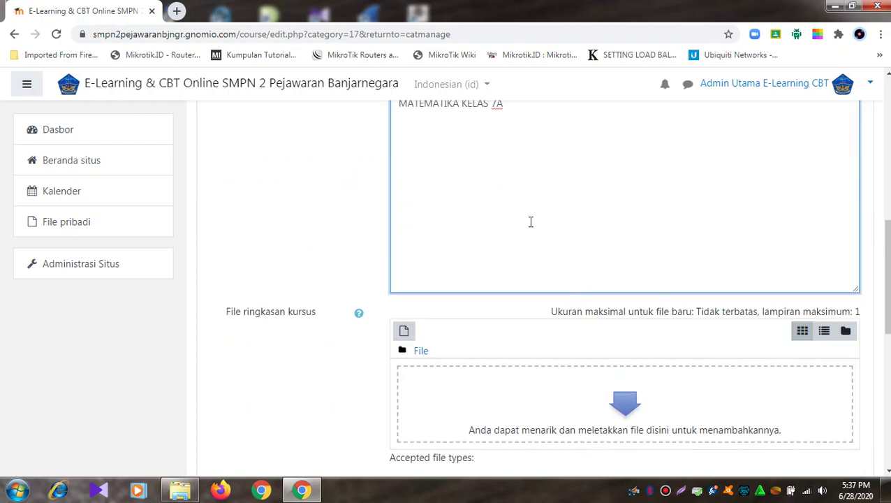
pyautogui.scroll(-3, 531, 221)
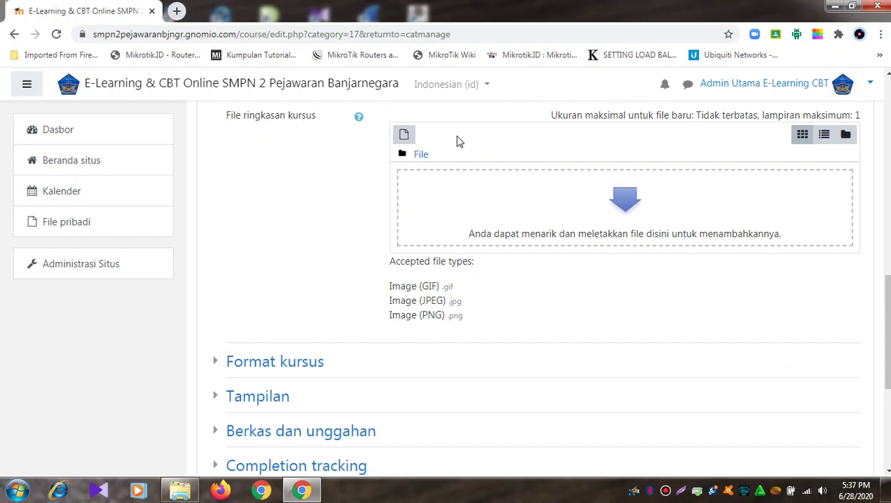
pyautogui.scroll(-3, 494, 191)
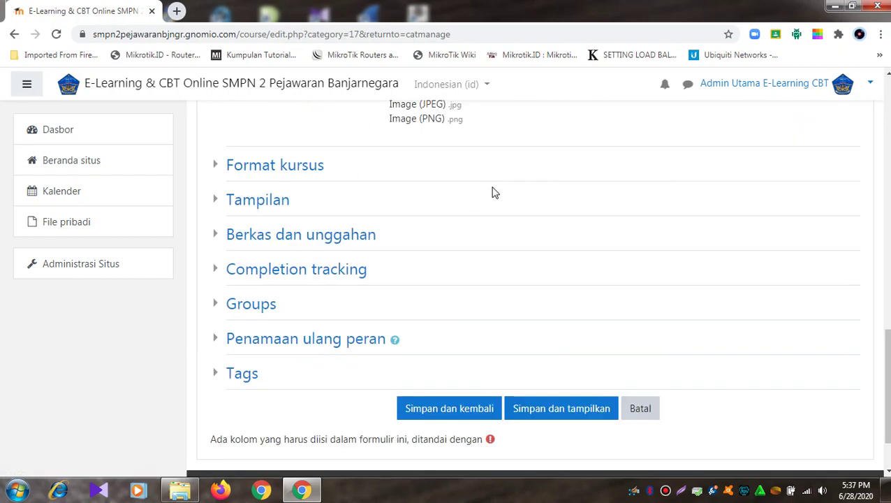
pyautogui.scroll(-2, 492, 193)
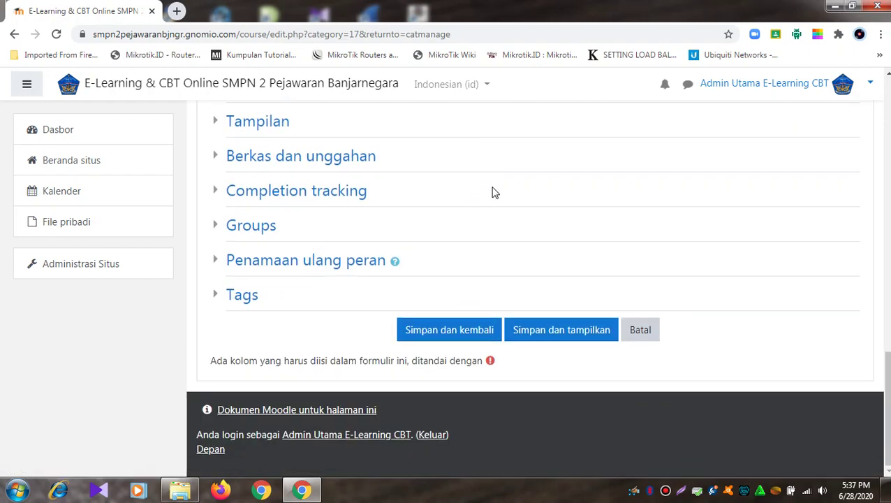
pyautogui.click(449, 333)
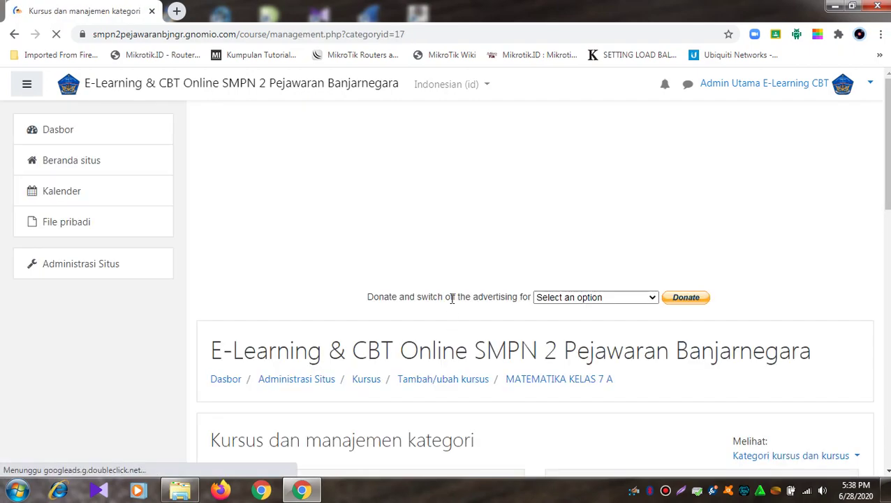
# Open the MATEMATIKA KELAS 7A course from the list of available courses on the site home page.
pyautogui.click(78, 166)
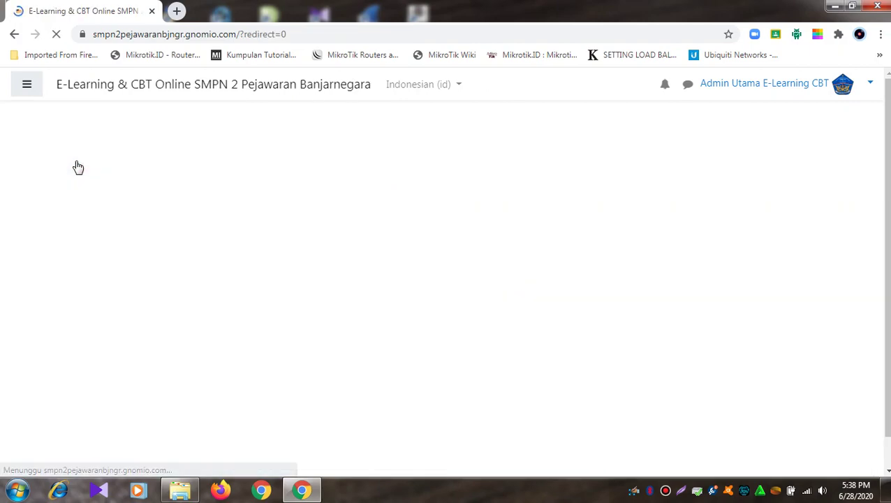
pyautogui.scroll(-4, 255, 205)
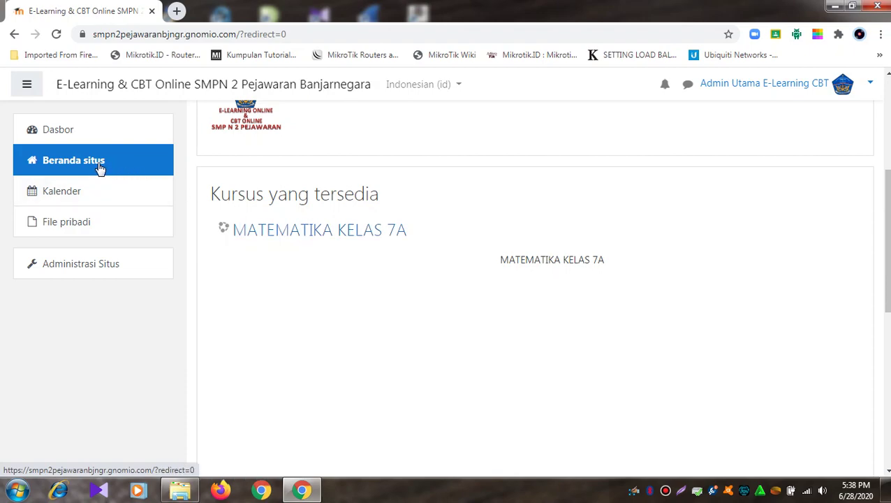
pyautogui.click(293, 234)
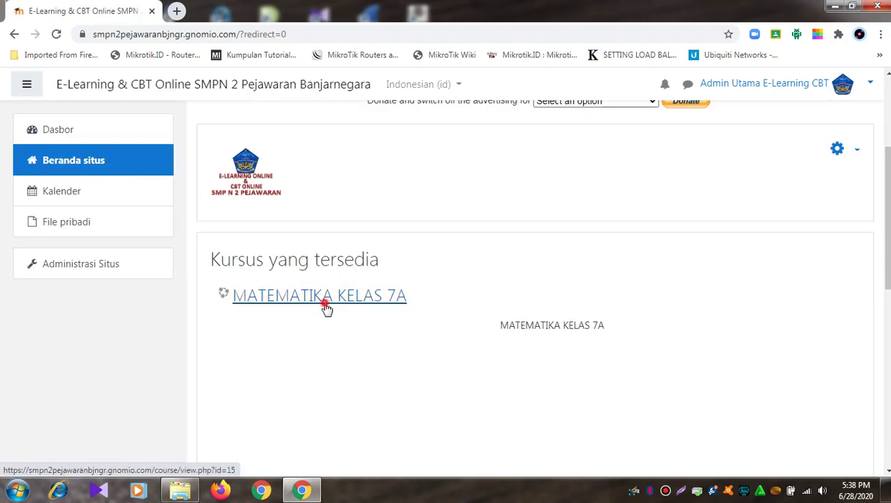
pyautogui.click(328, 308)
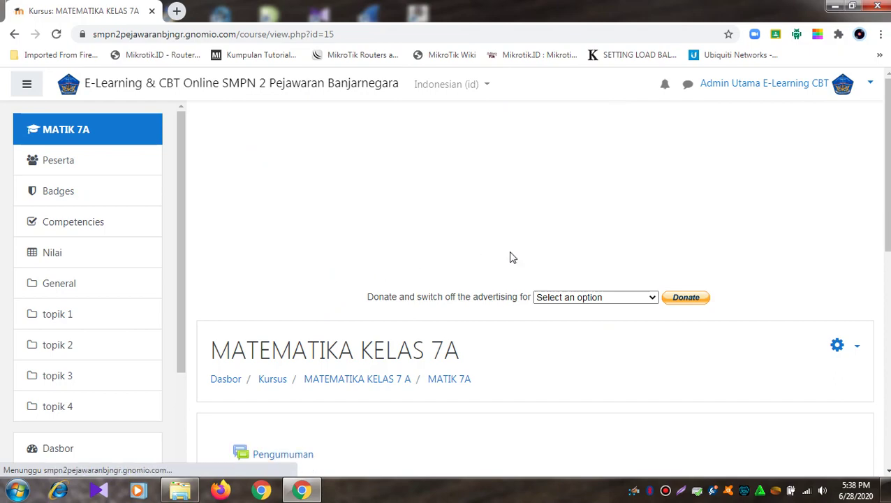
pyautogui.scroll(-3, 511, 256)
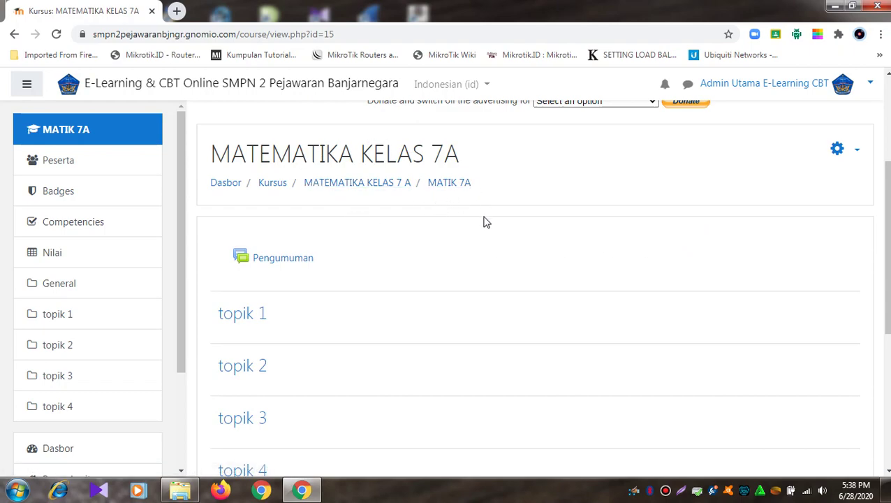
# Open the user enrolment form from the course's participants page and check the available cohorts.
pyautogui.click(58, 161)
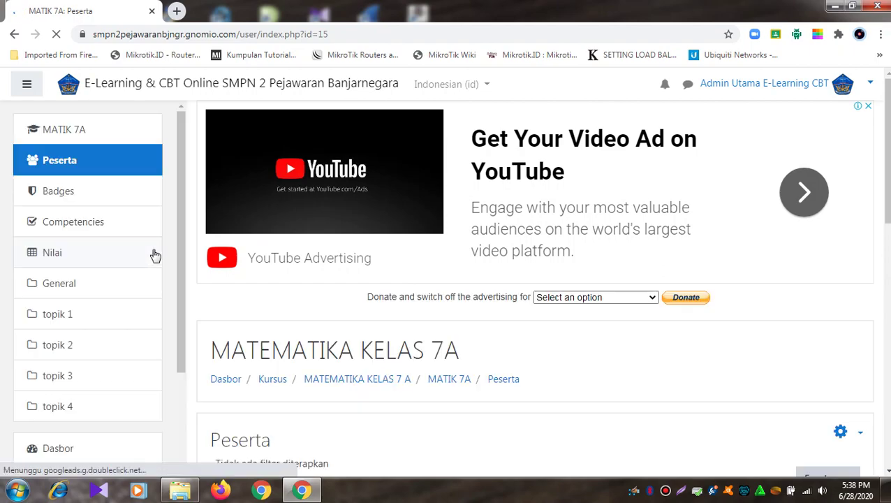
pyautogui.scroll(-3, 153, 253)
pyautogui.scroll(-4, 353, 287)
pyautogui.scroll(3, 353, 286)
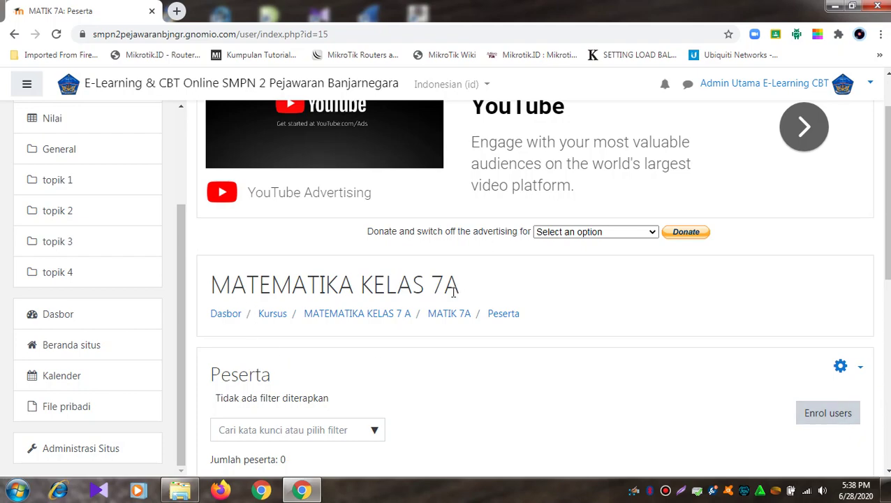
pyautogui.click(819, 420)
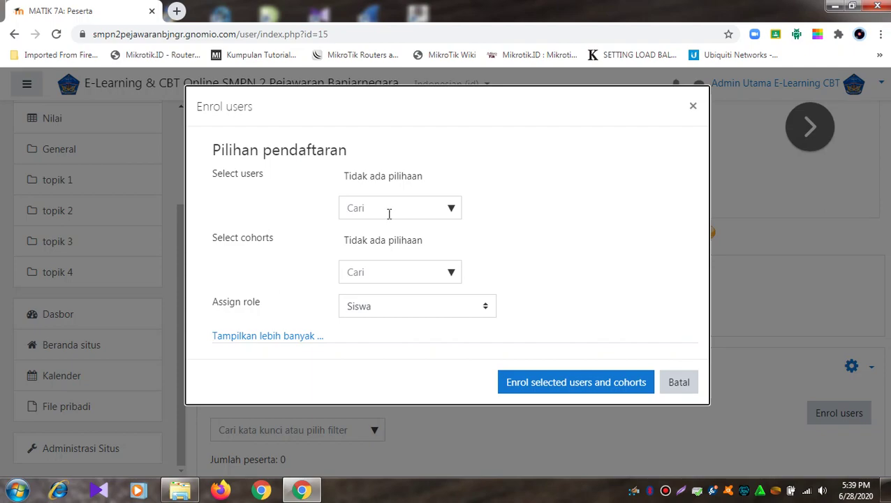
pyautogui.click(450, 274)
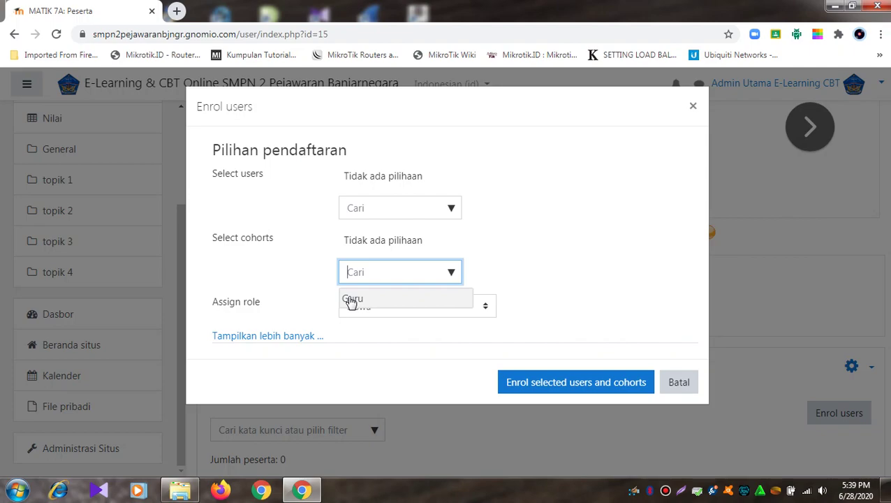
pyautogui.click(557, 266)
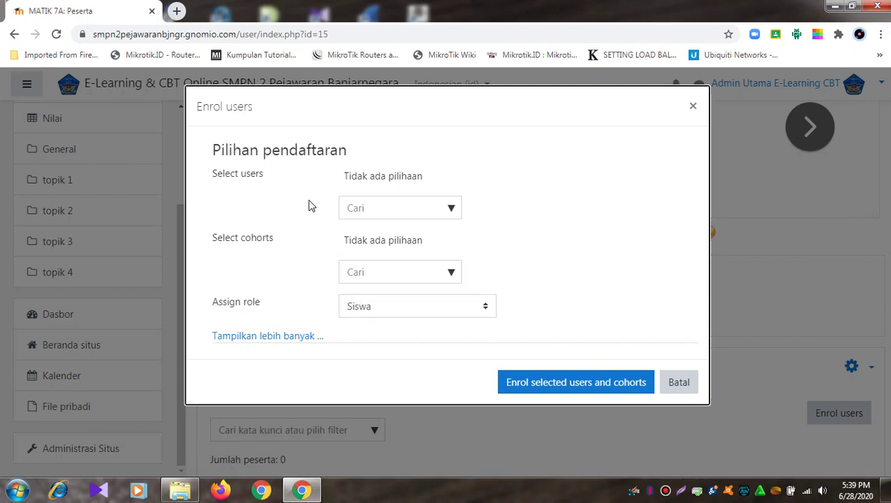
# Search the users by the teacher's name and select the matching teacher account for enrolment.
pyautogui.click(371, 208)
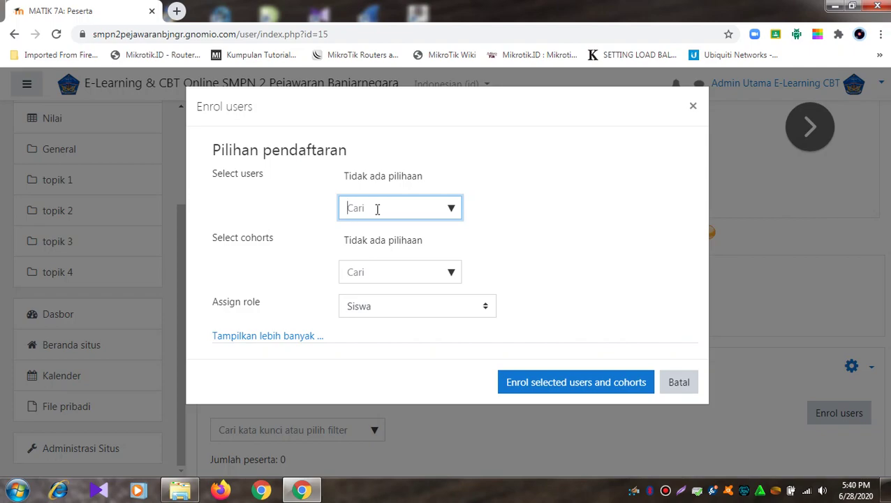
pyautogui.write('PUR')
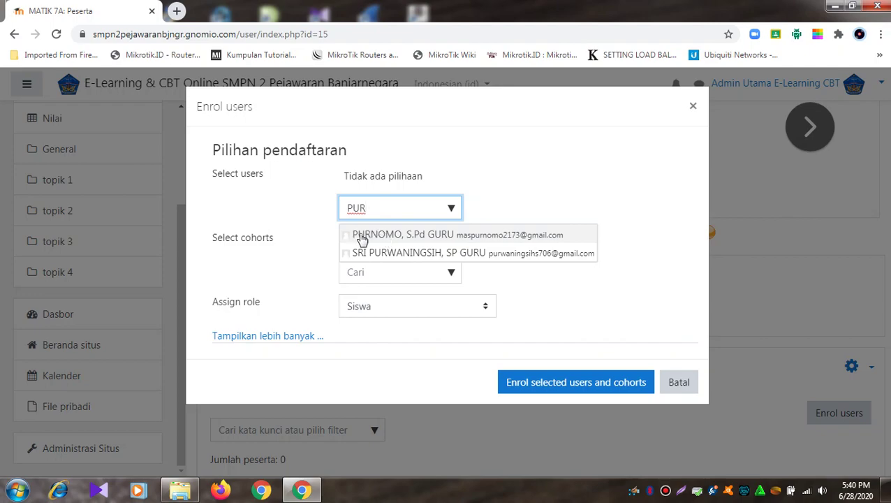
pyautogui.click(424, 238)
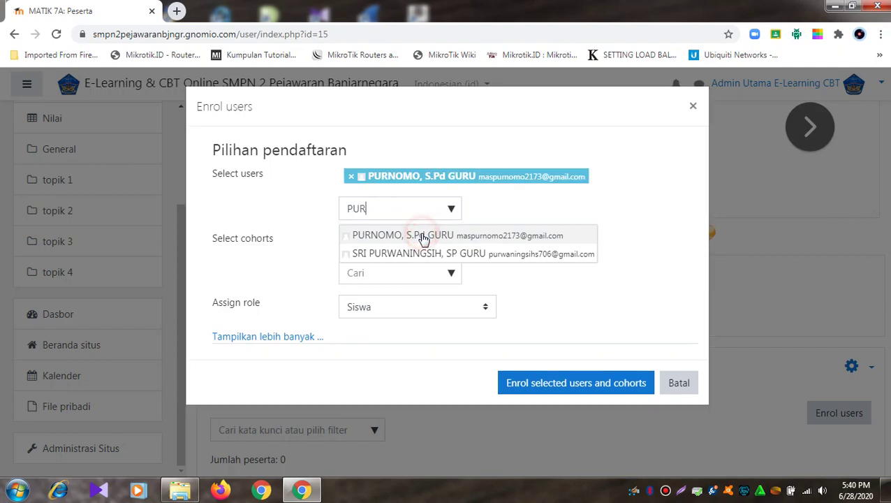
pyautogui.click(565, 201)
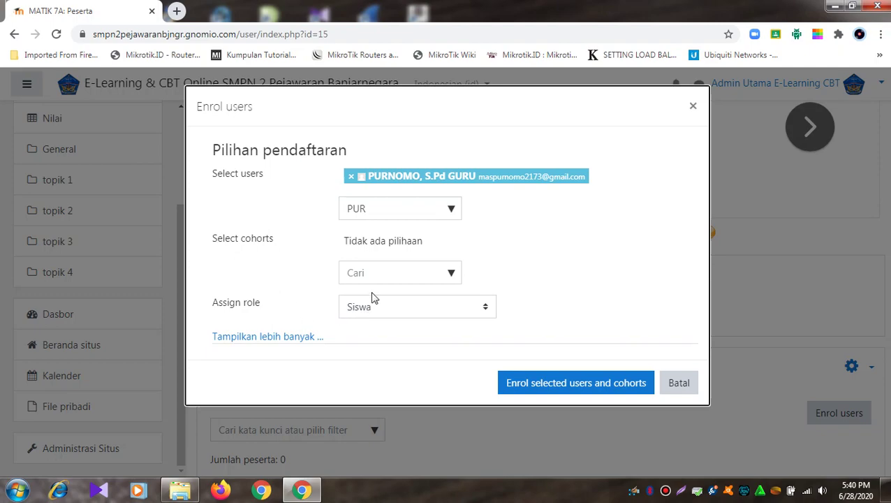
# Assign the Pengajar role to the selected teacher, enrol them in the course and review the participants list.
pyautogui.click(486, 305)
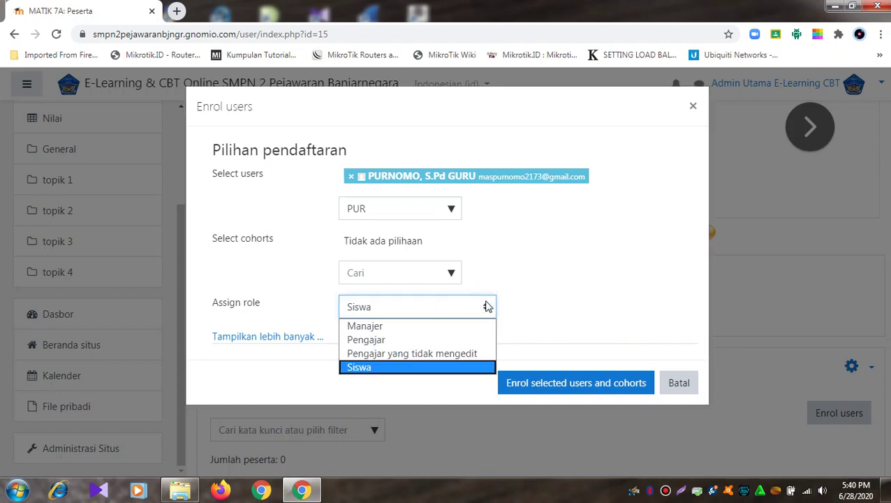
pyautogui.click(453, 340)
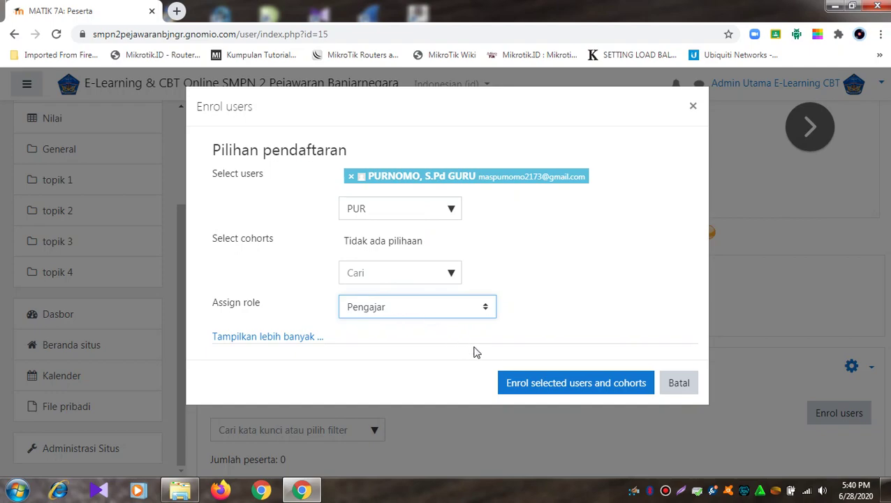
pyautogui.click(561, 384)
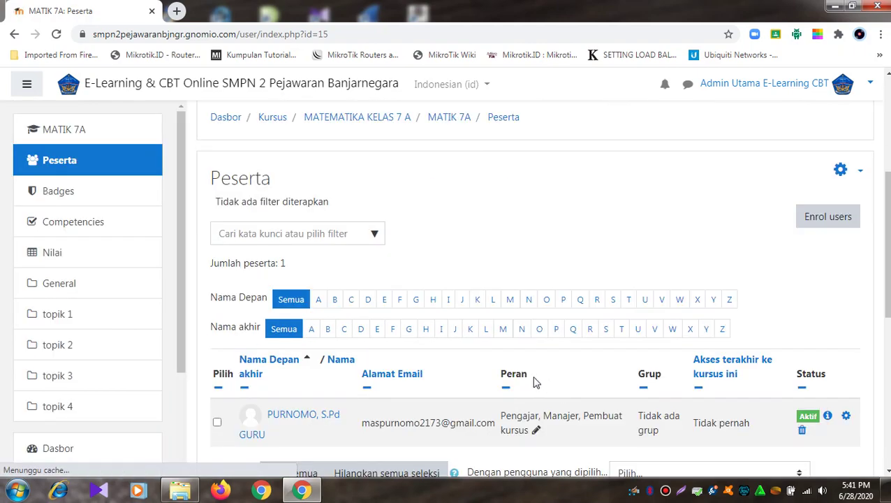
pyautogui.scroll(-2, 318, 255)
pyautogui.scroll(1, 323, 234)
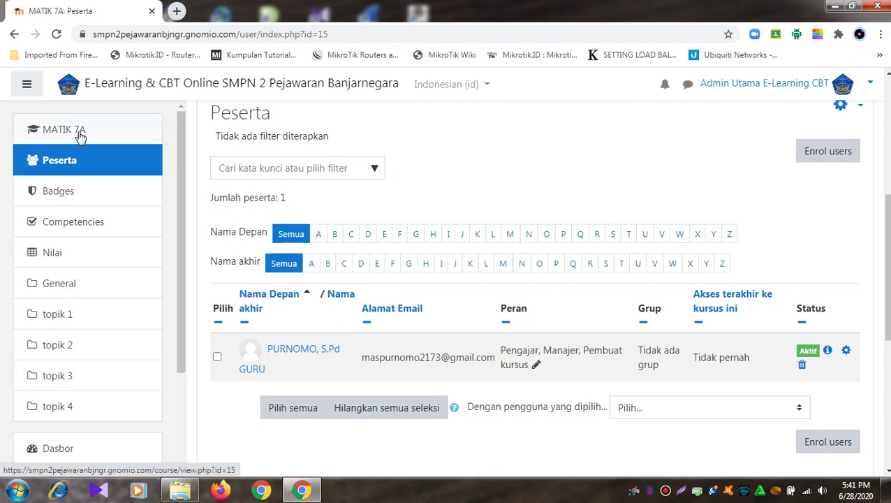
# Review the MATIK 7A course page and check the course's entry on the site home page.
pyautogui.click(48, 133)
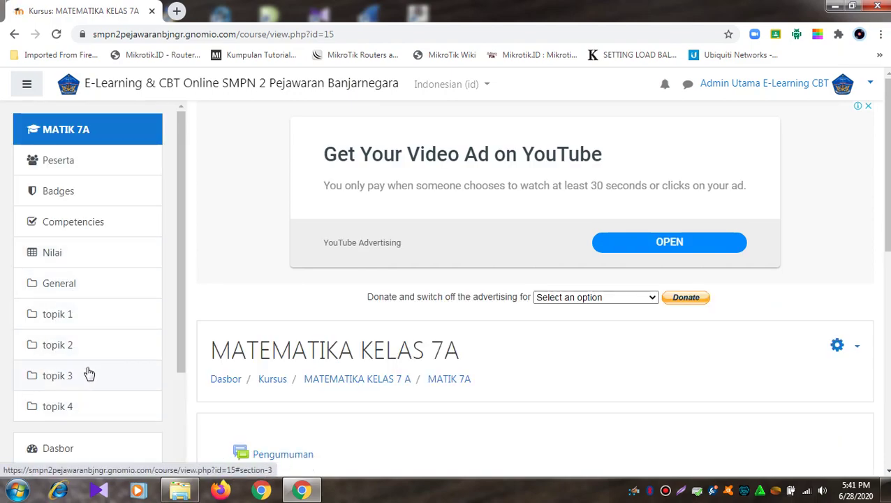
pyautogui.scroll(-2, 87, 372)
pyautogui.scroll(2, 87, 365)
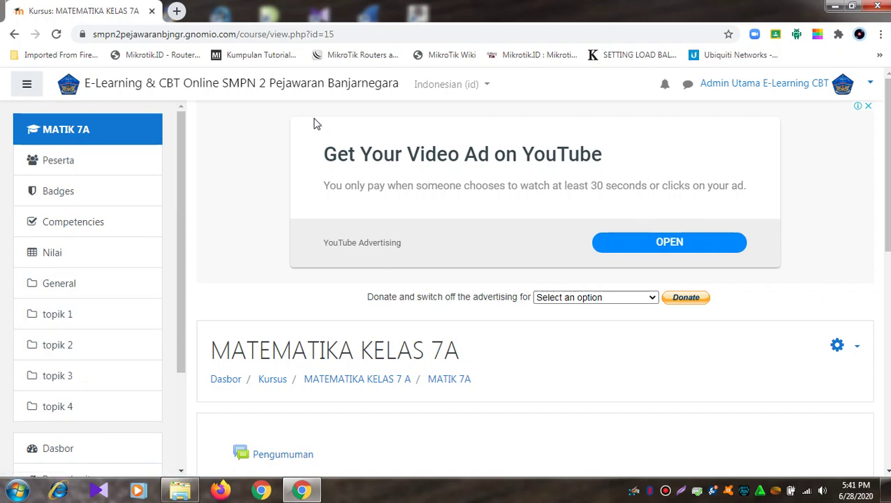
pyautogui.scroll(-2, 115, 163)
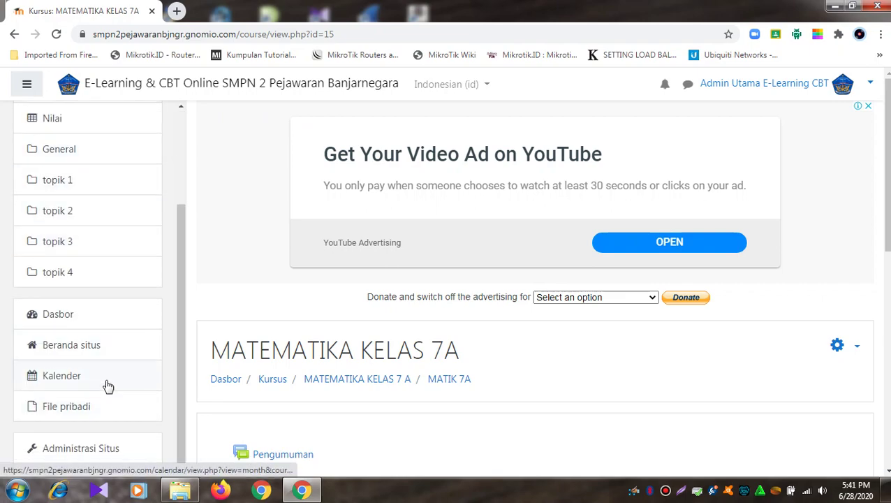
pyautogui.click(96, 352)
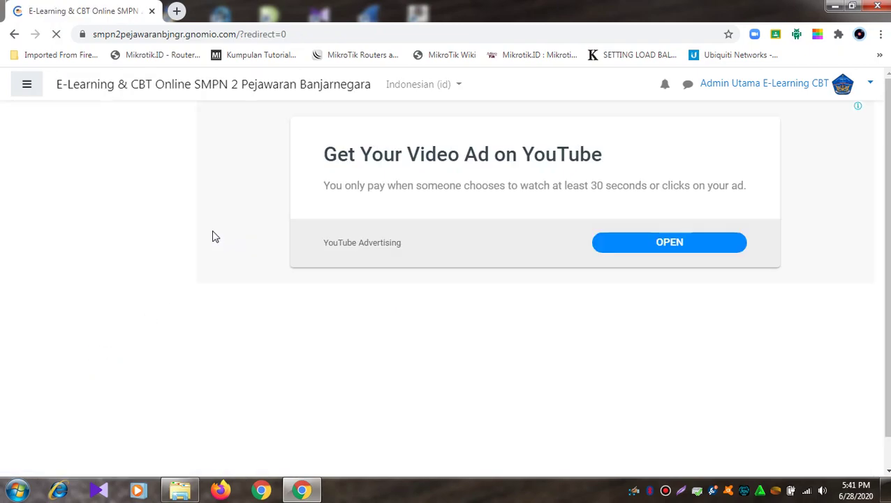
pyautogui.scroll(-4, 215, 237)
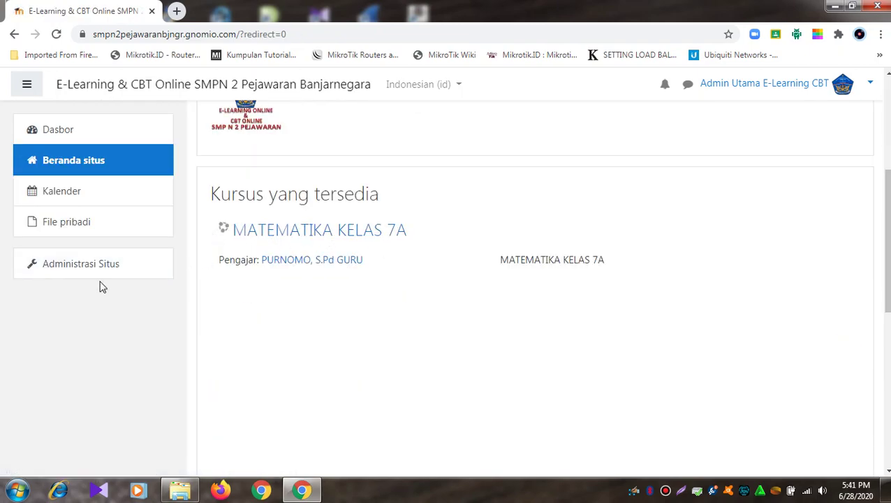
# Open the course and category management page (Tambah/ubah kursus) from the site administration.
pyautogui.click(93, 277)
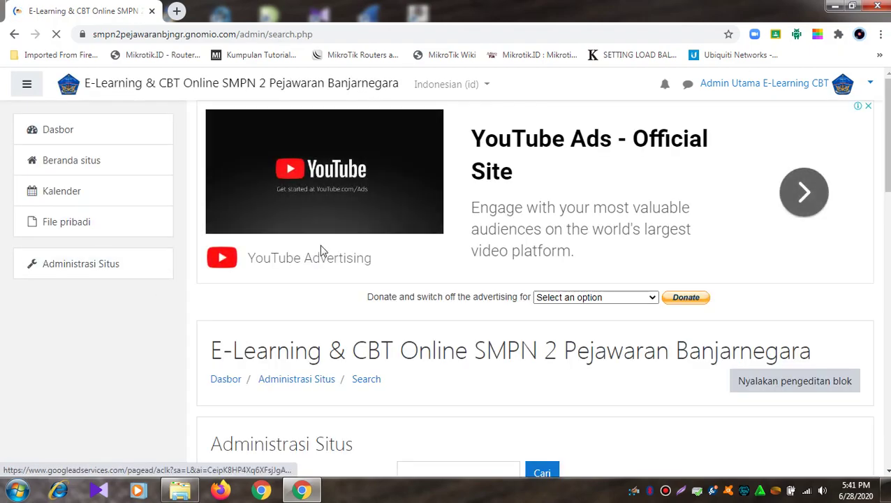
pyautogui.scroll(-5, 320, 250)
pyautogui.click(416, 137)
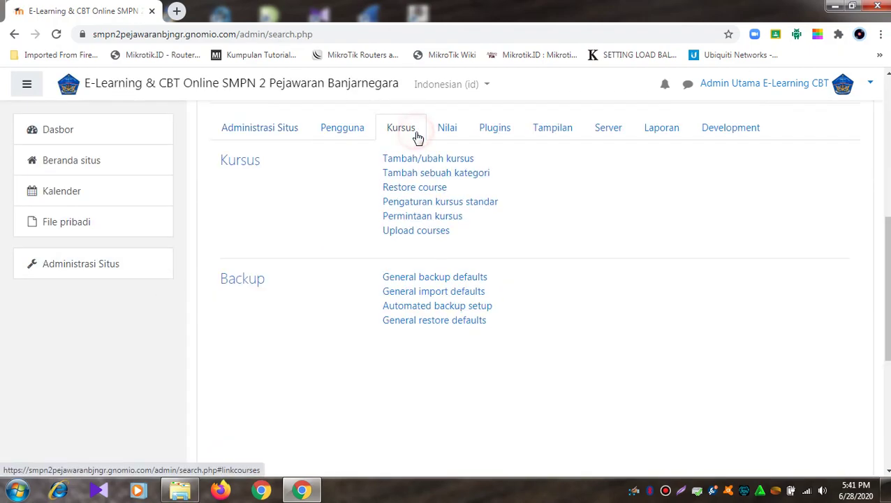
pyautogui.click(451, 161)
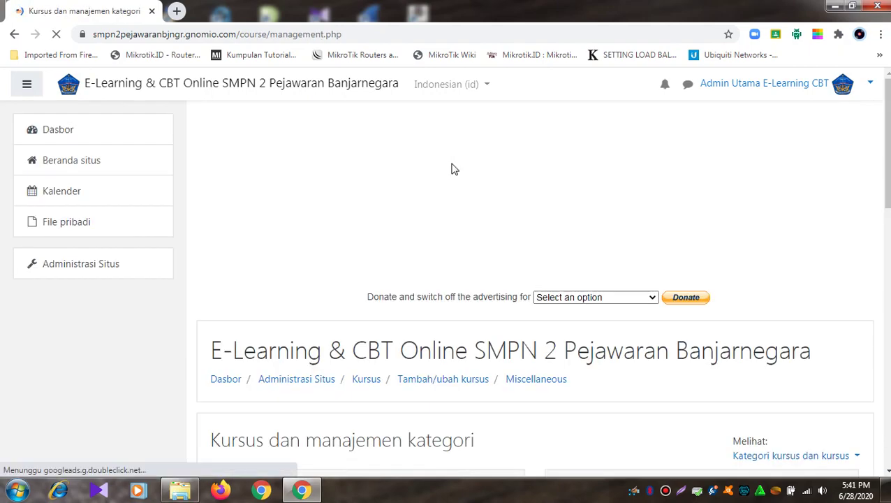
# Start a new course category and set its parent category to Atas.
pyautogui.scroll(-3, 474, 242)
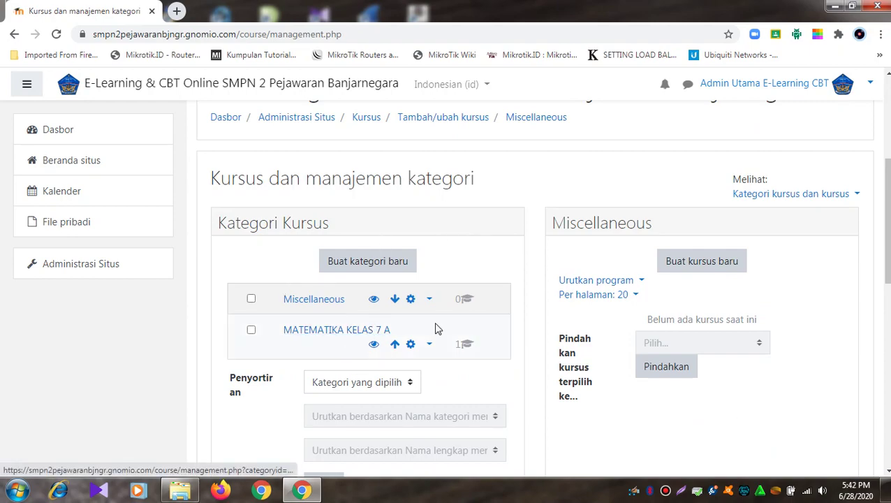
pyautogui.click(395, 263)
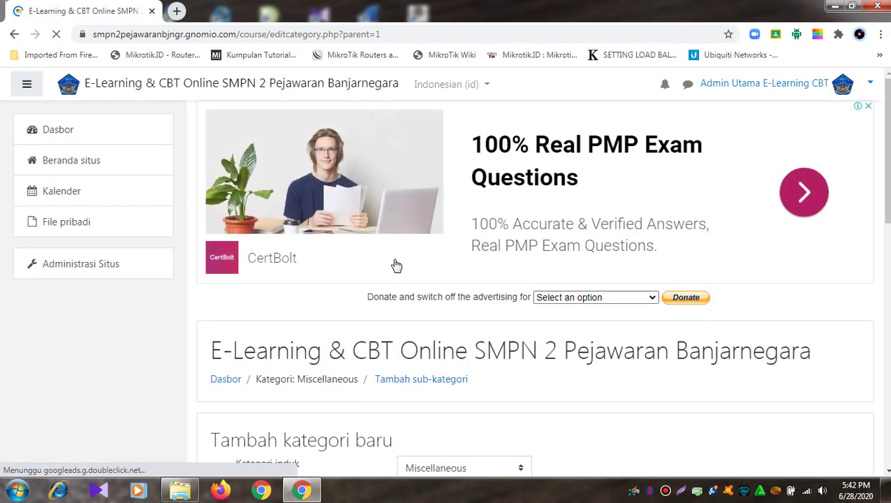
pyautogui.scroll(-4, 394, 260)
pyautogui.click(524, 205)
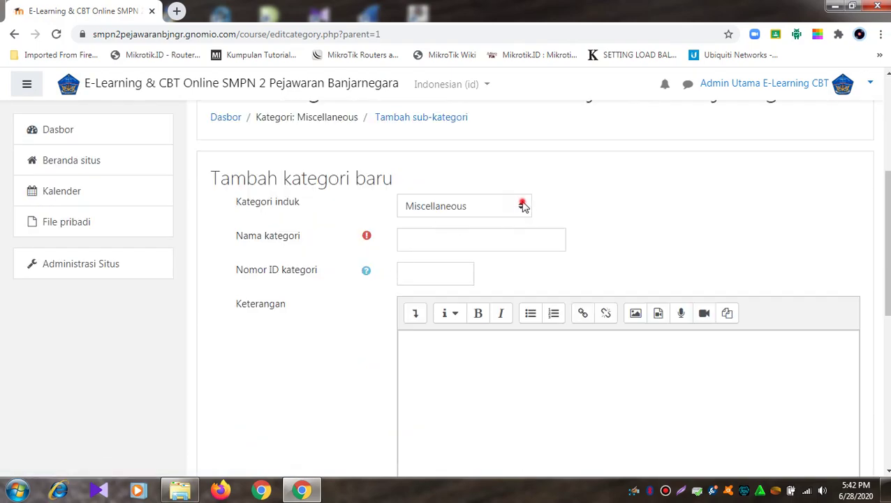
pyautogui.click(502, 224)
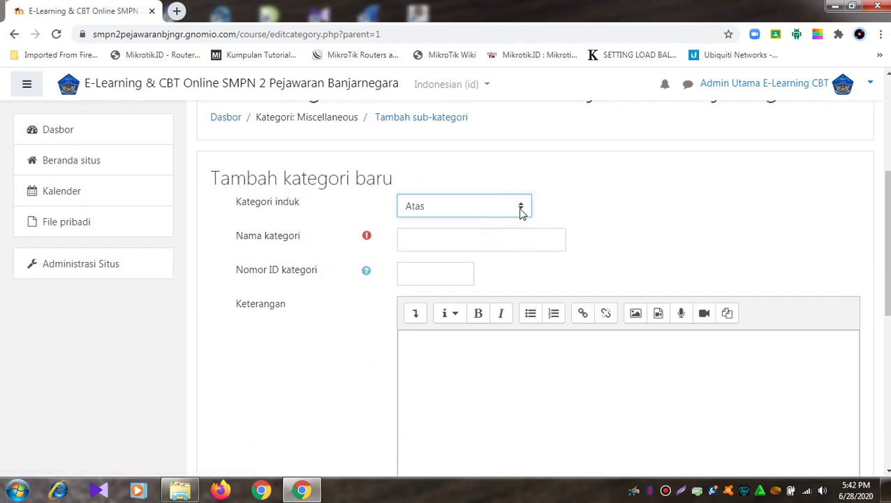
pyautogui.click(521, 211)
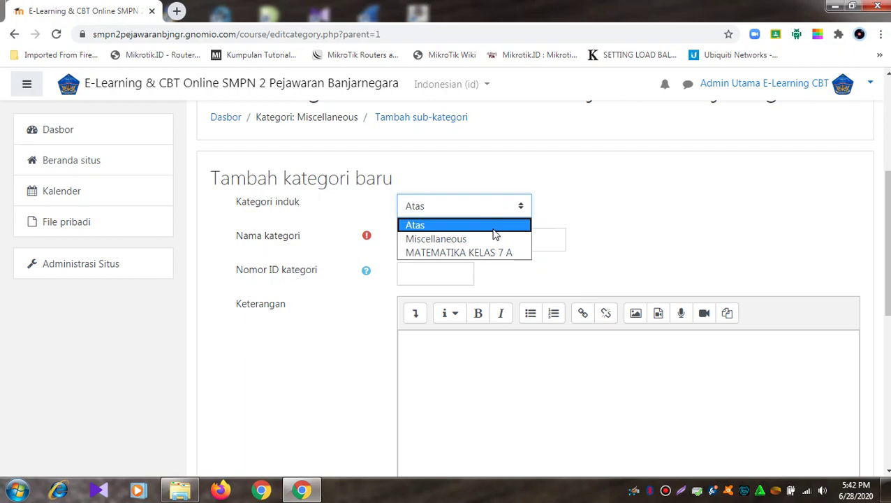
pyautogui.click(493, 226)
# Name the new category MATEMATIKA KELAS 7B.
pyautogui.click(494, 232)
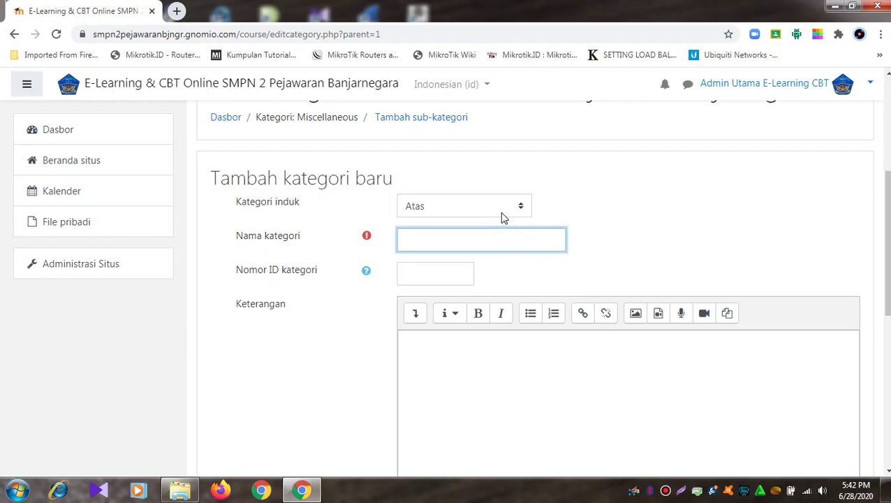
pyautogui.write('MATEMATIKA KELAS 7')
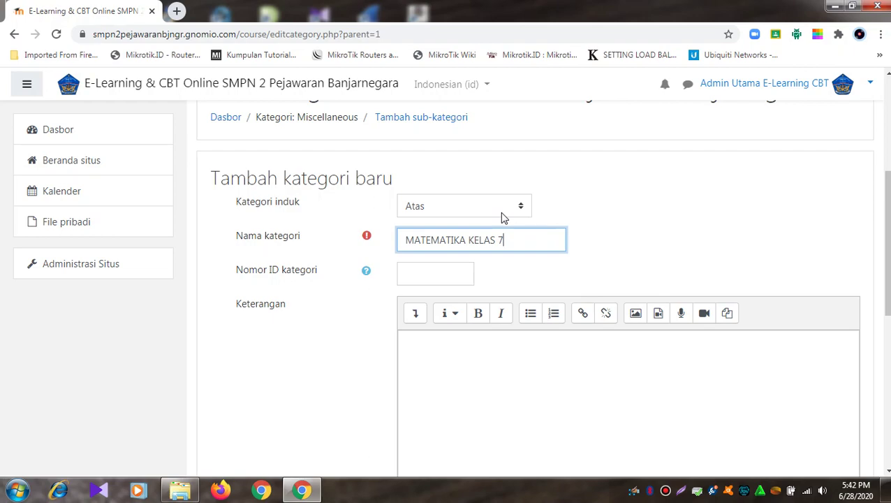
pyautogui.write('B')
# Copy the category name MATEMATIKA KELAS 7B into the description (Keterangan) and create the category.
pyautogui.moveTo(512, 240); pyautogui.dragTo(348, 244)
pyautogui.rightClick(471, 239)
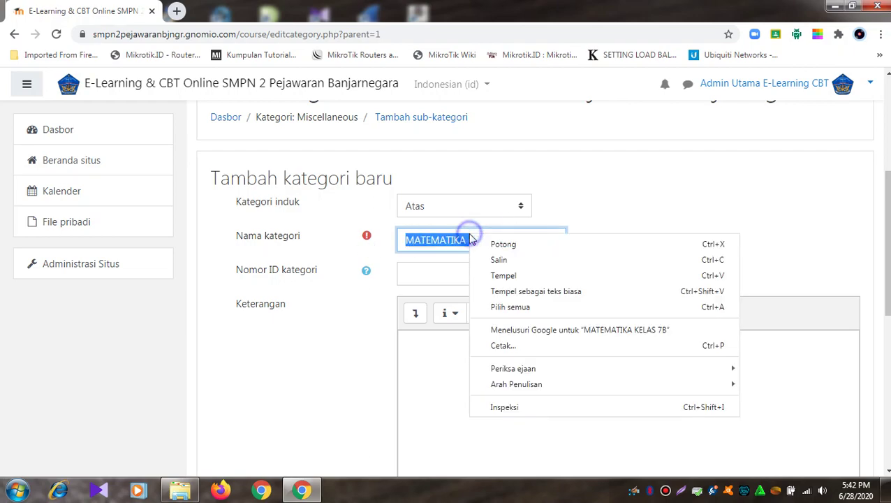
pyautogui.click(499, 259)
pyautogui.rightClick(450, 352)
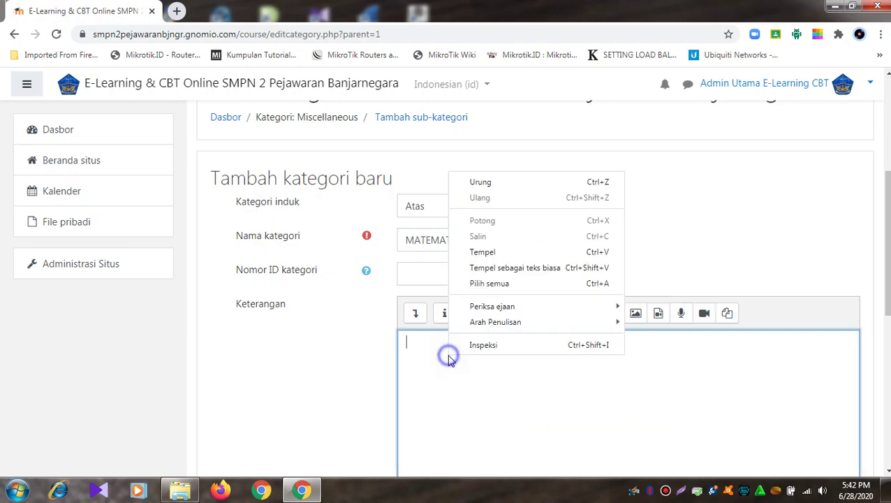
pyautogui.click(475, 251)
pyautogui.scroll(-4, 498, 307)
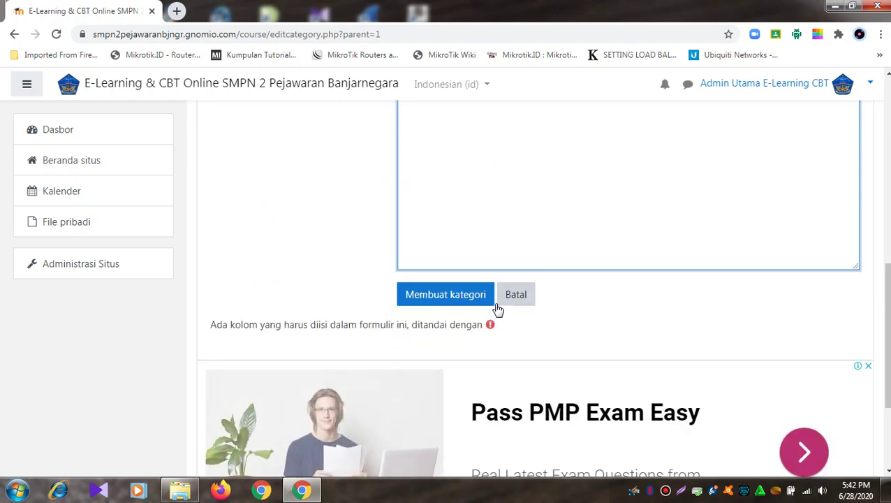
pyautogui.click(450, 296)
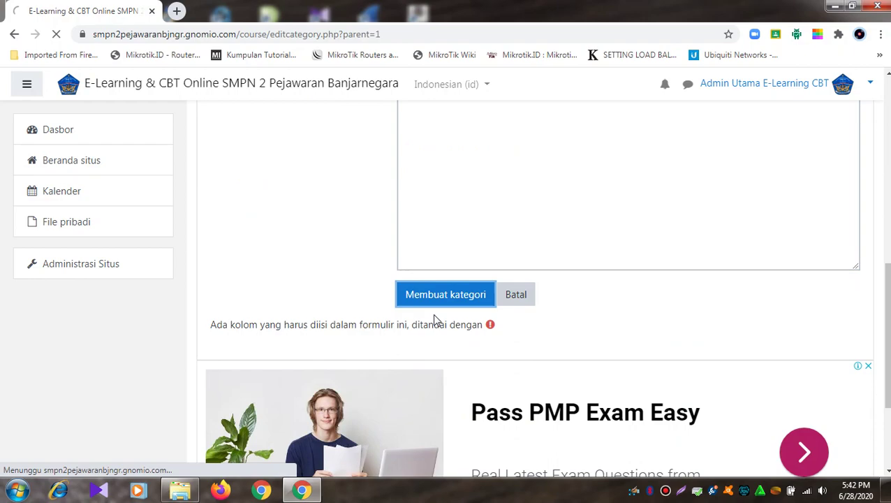
# View the updated category list and the courses in the MATEMATIKA KELAS 7 A category.
pyautogui.scroll(-5, 487, 263)
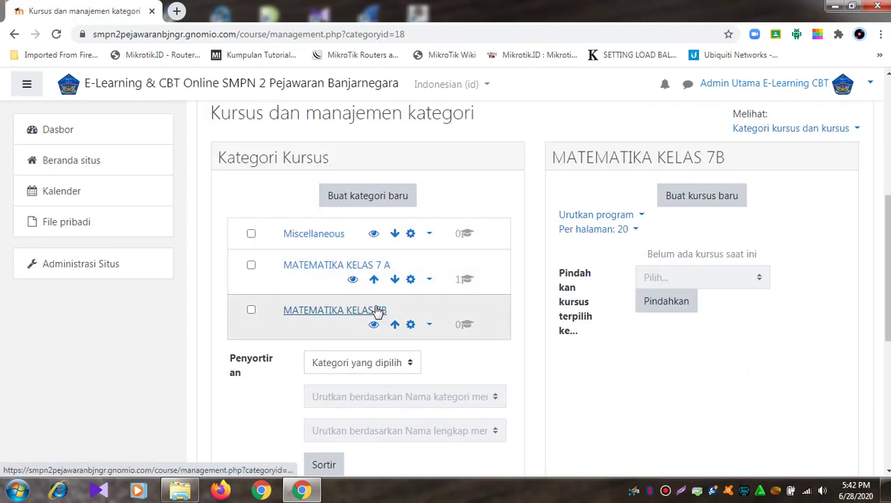
pyautogui.click(336, 267)
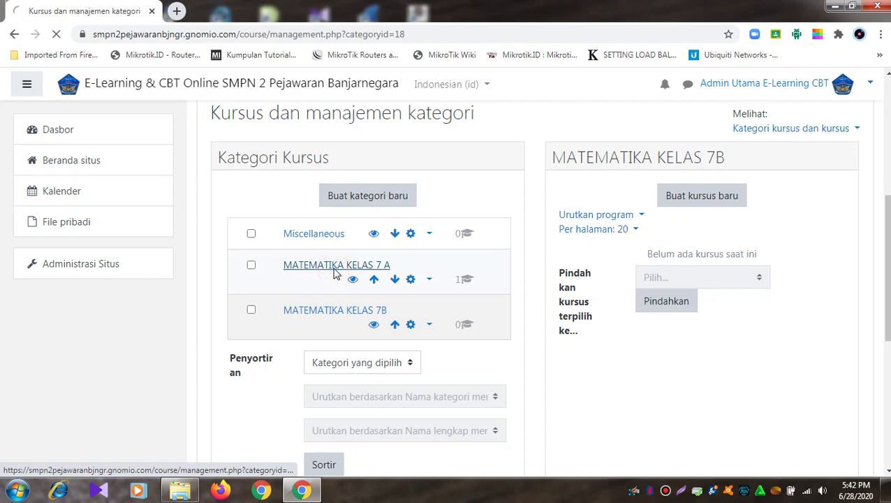
pyautogui.scroll(-5, 339, 276)
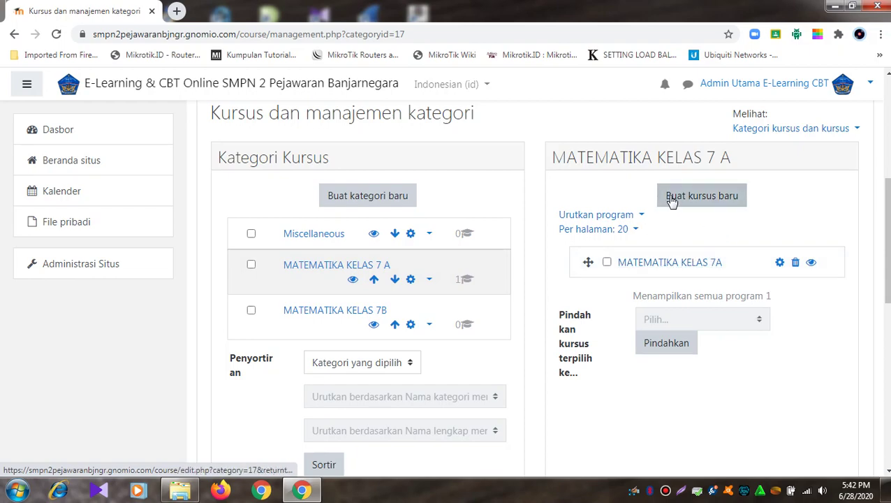
# Start a new course in the MATEMATIKA KELAS 7B category with full name MATEMATIKA KELAS 7B and short name MATIK 7B.
pyautogui.click(323, 312)
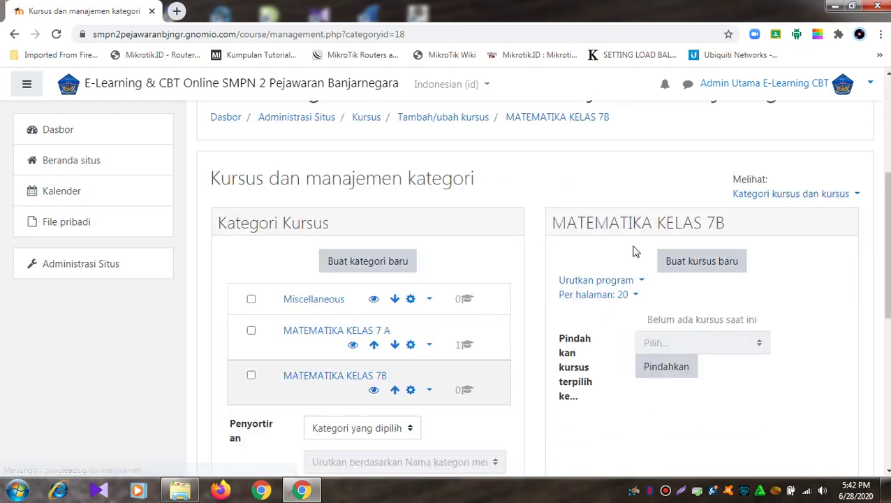
pyautogui.click(692, 269)
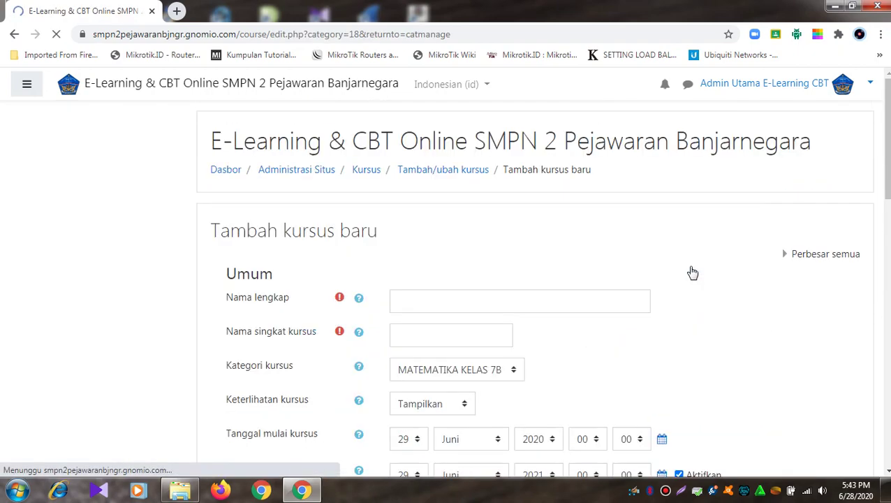
pyautogui.scroll(-2, 693, 272)
pyautogui.click(410, 173)
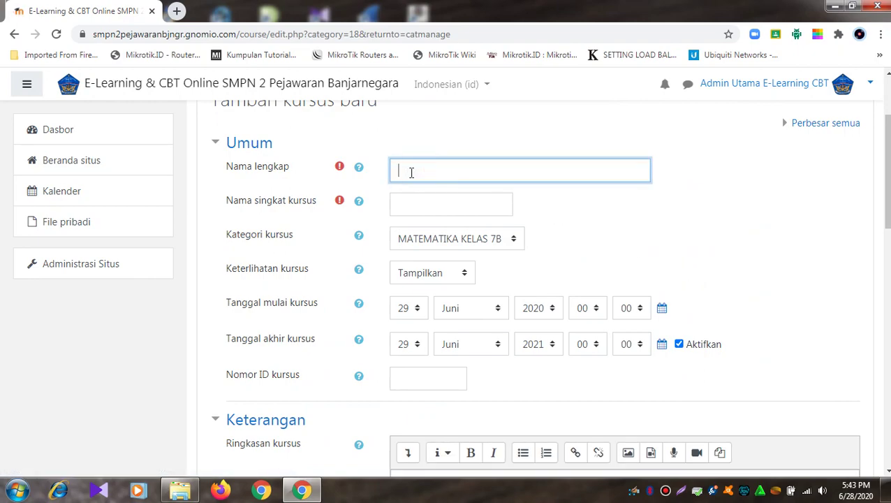
pyautogui.write('MATEMAMA')
pyautogui.write('TIKA')
pyautogui.press('BackSpace')
pyautogui.press('BackSpace')
pyautogui.press('BackSpace')
pyautogui.click(430, 204)
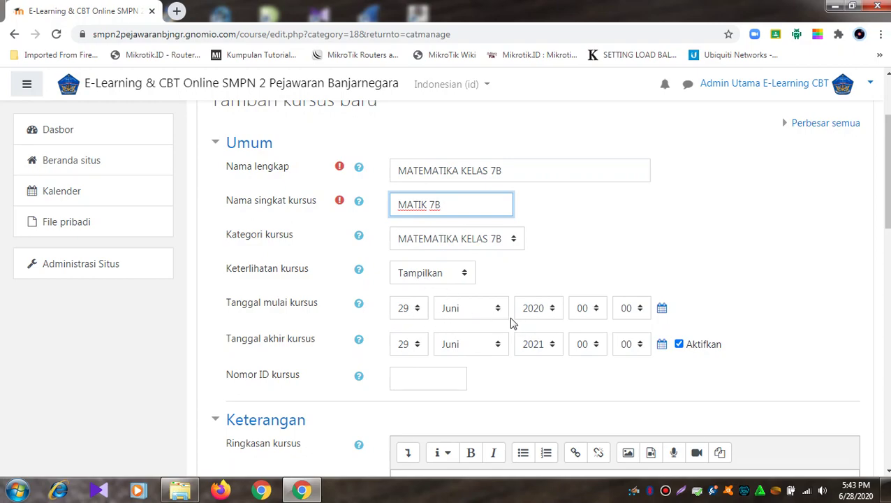
# Set the course's start hour to 07 and its end hour to 23.
pyautogui.click(598, 315)
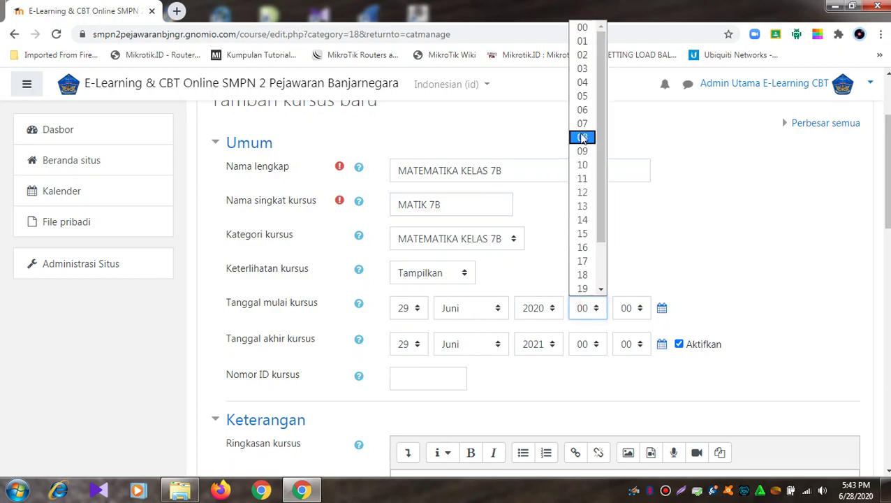
pyautogui.click(580, 122)
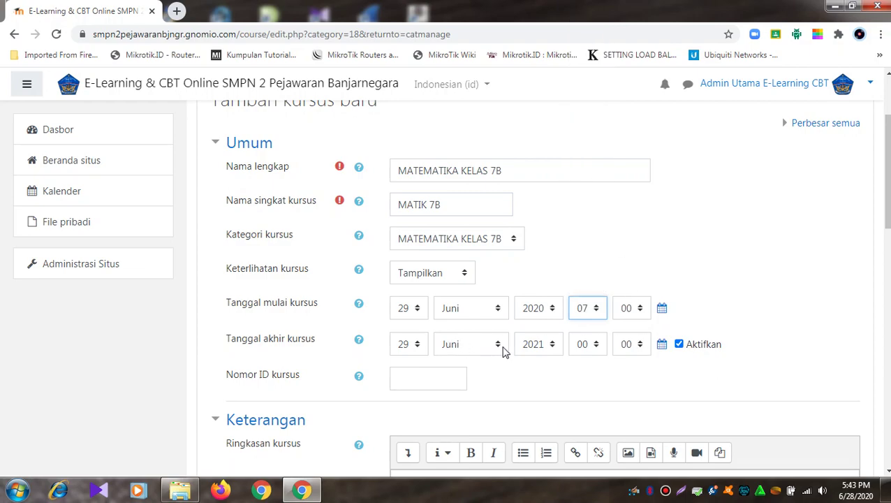
pyautogui.click(600, 347)
pyautogui.scroll(-2, 595, 308)
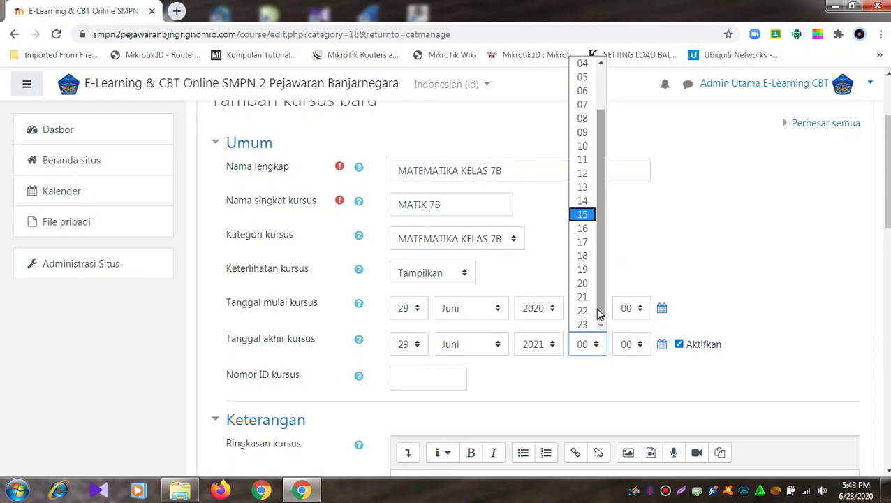
pyautogui.click(583, 325)
pyautogui.scroll(-2, 581, 329)
pyautogui.scroll(2, 582, 330)
pyautogui.scroll(-2, 582, 329)
pyautogui.scroll(2, 580, 329)
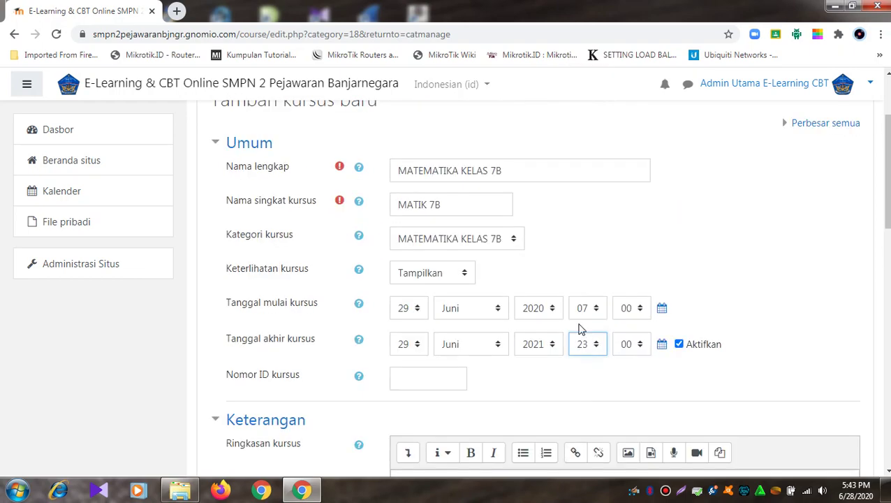
# Copy the course's full name MATEMATIKA KELAS 7B into the course summary (Ringkasan kursus).
pyautogui.tripleClick(509, 170)
pyautogui.rightClick(434, 175)
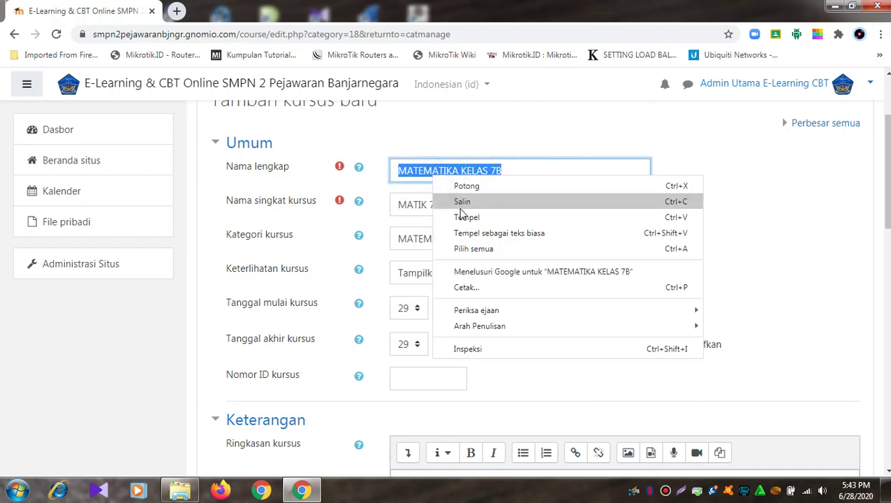
pyautogui.click(462, 203)
pyautogui.scroll(-3, 563, 399)
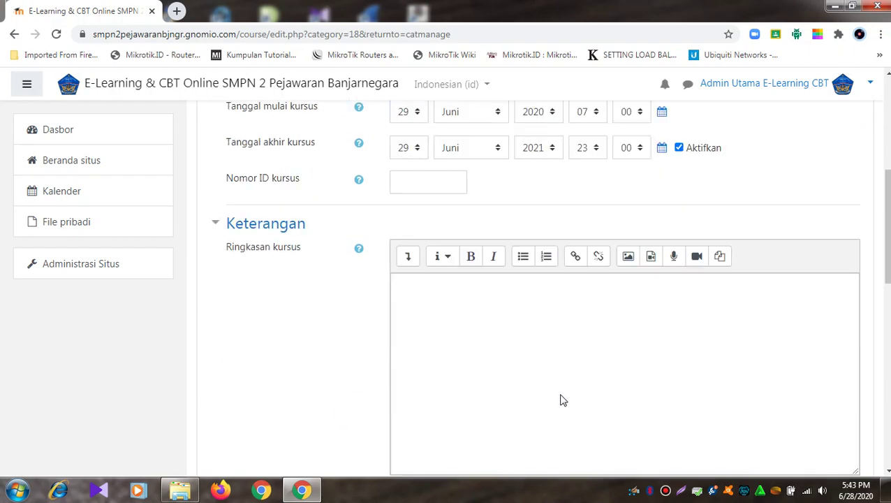
pyautogui.rightClick(532, 316)
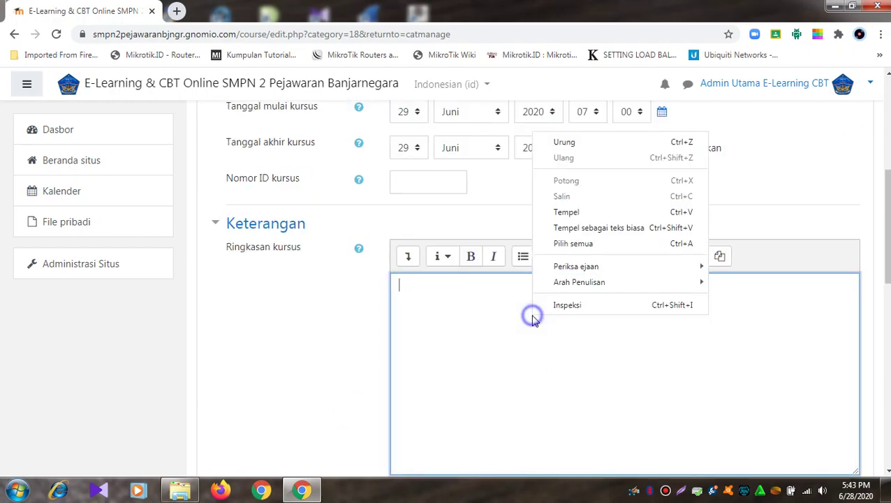
pyautogui.click(591, 207)
# Save the new 7B course, return to category management, and check the course listed under MATEMATIKA KELAS 7B.
pyautogui.scroll(-10, 516, 365)
pyautogui.scroll(5, 524, 355)
pyautogui.scroll(-5, 524, 352)
pyautogui.scroll(-1, 523, 352)
pyautogui.click(459, 336)
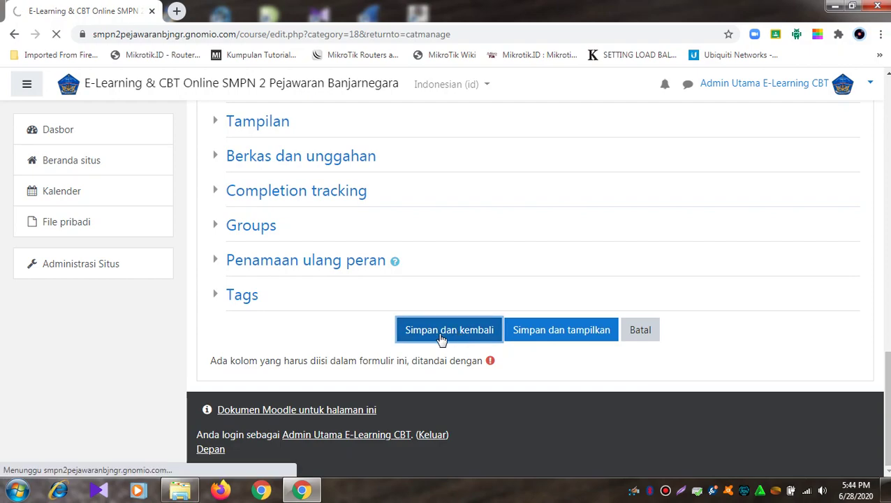
pyautogui.scroll(-6, 435, 334)
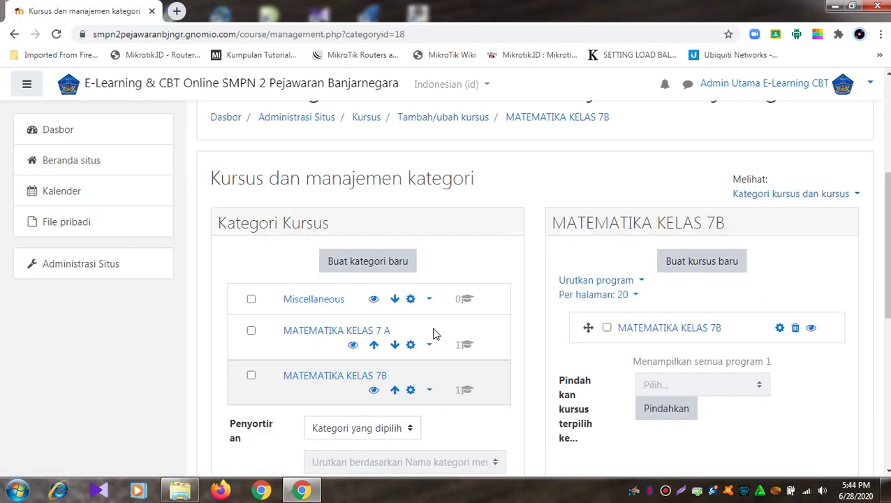
pyautogui.scroll(2, 435, 315)
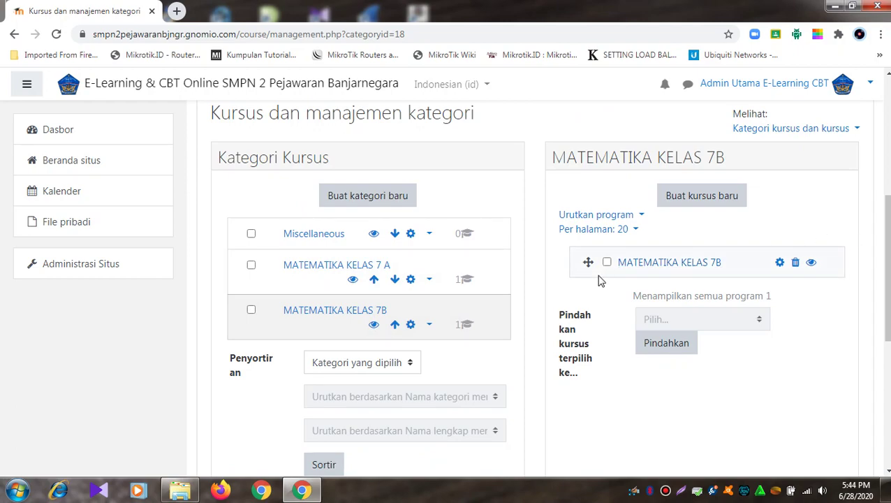
# Start a new course category with parent category Atas and name it MATEMATIKA KELAS 7C.
pyautogui.click(391, 200)
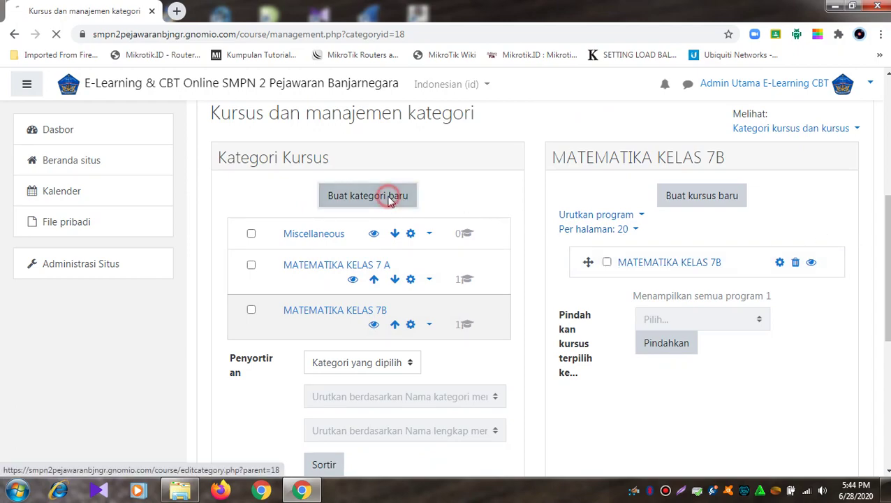
pyautogui.scroll(-5, 399, 216)
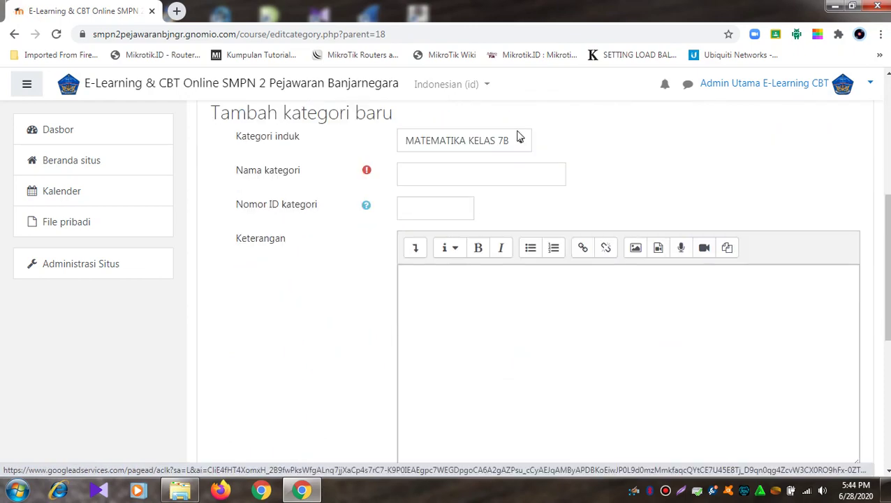
pyautogui.click(522, 142)
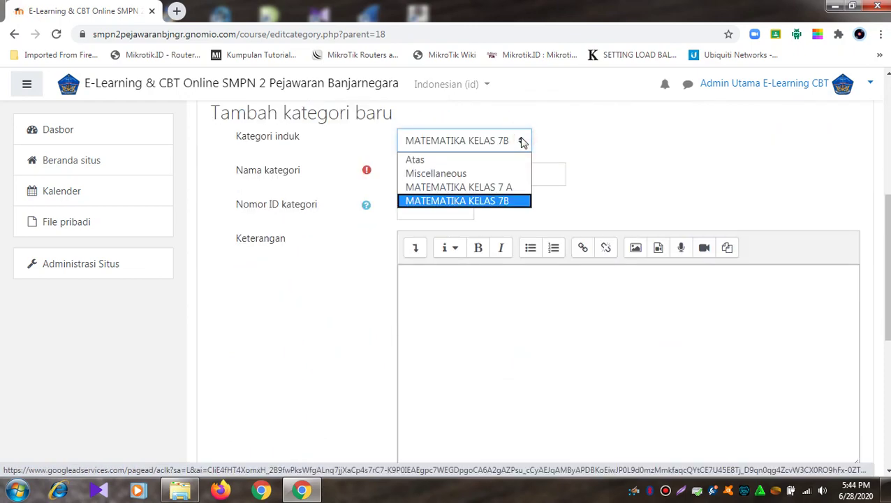
pyautogui.click(486, 160)
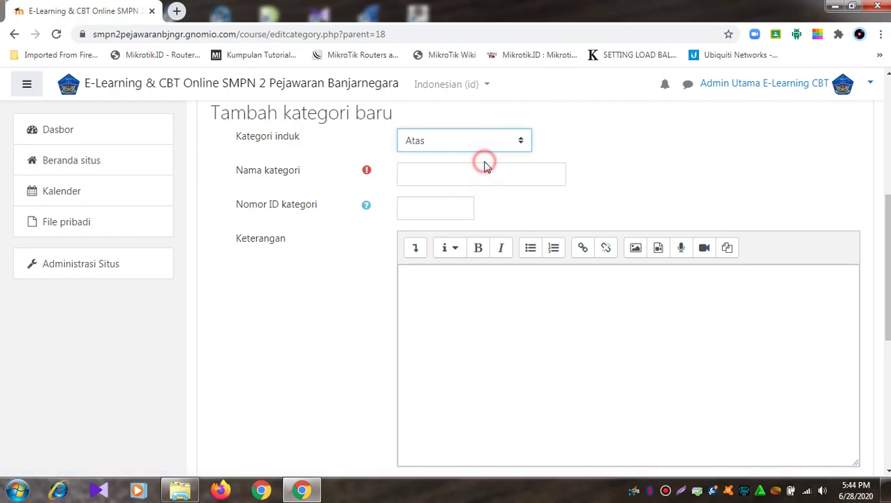
pyautogui.click(445, 173)
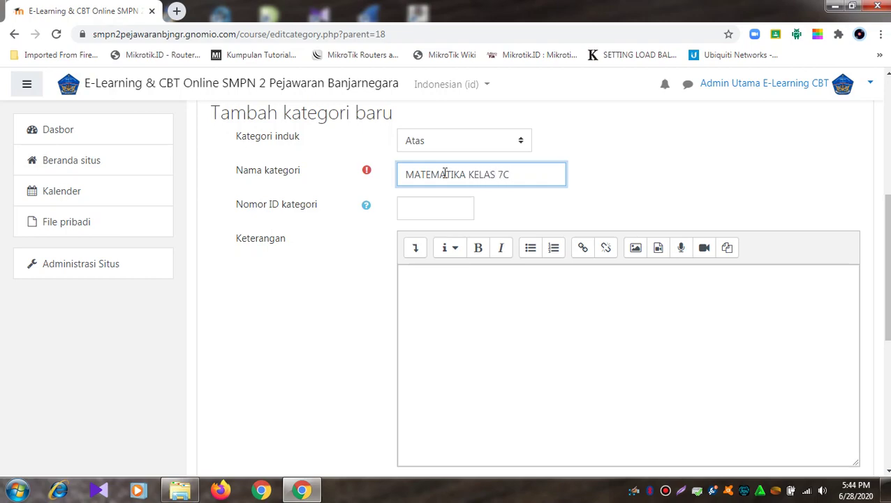
# Copy the name MATEMATIKA KELAS 7C into the category description and create the category.
pyautogui.moveTo(512, 176); pyautogui.dragTo(397, 179)
pyautogui.hotkey('ctrl', 'c')
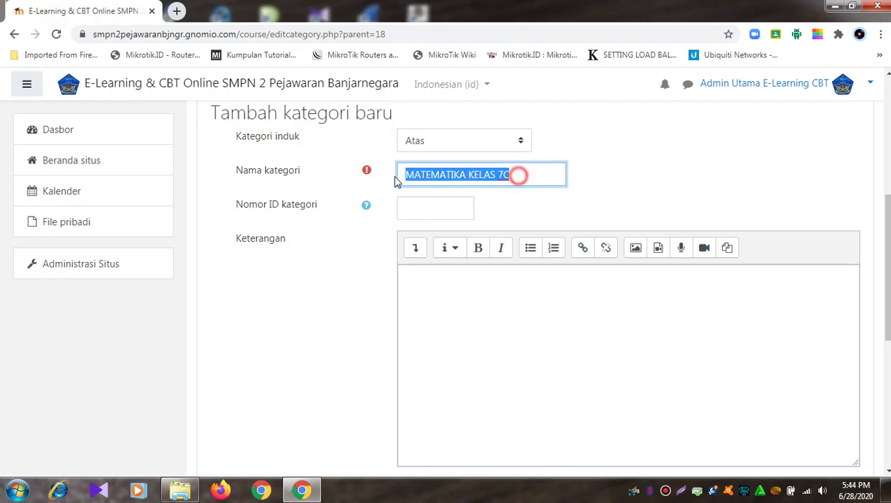
pyautogui.rightClick(444, 179)
pyautogui.click(473, 202)
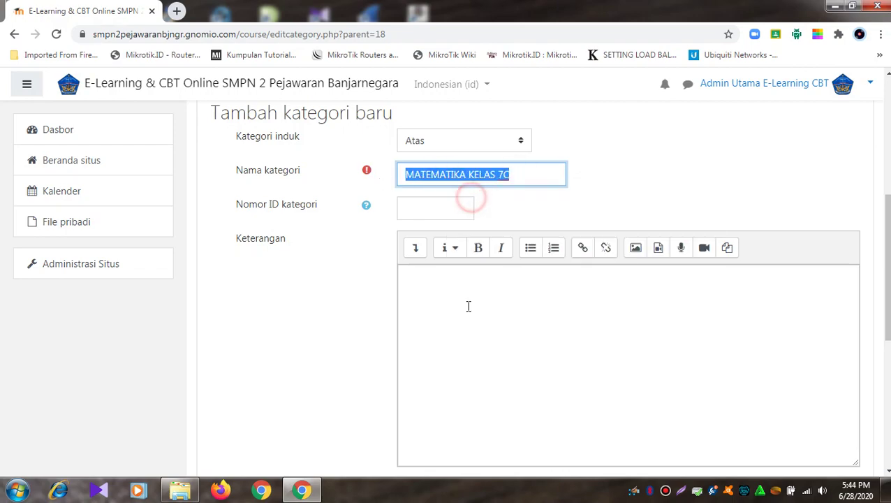
pyautogui.rightClick(466, 305)
pyautogui.click(507, 204)
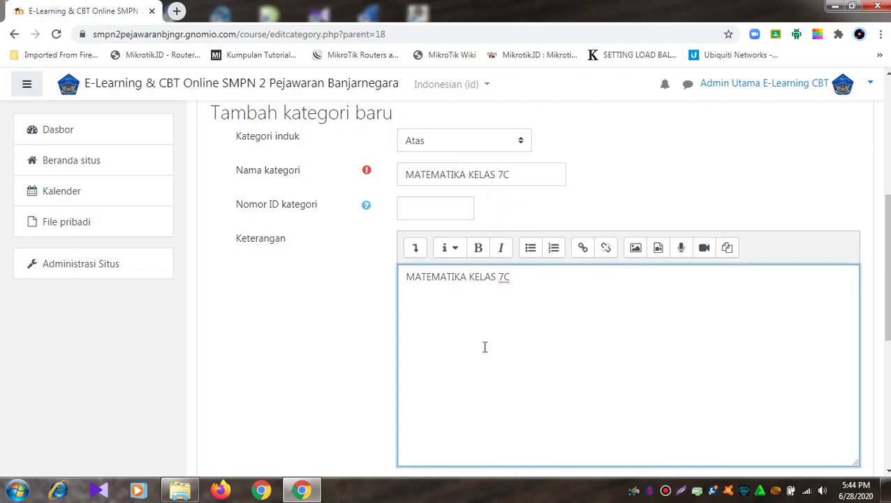
pyautogui.scroll(-4, 484, 347)
pyautogui.click(459, 238)
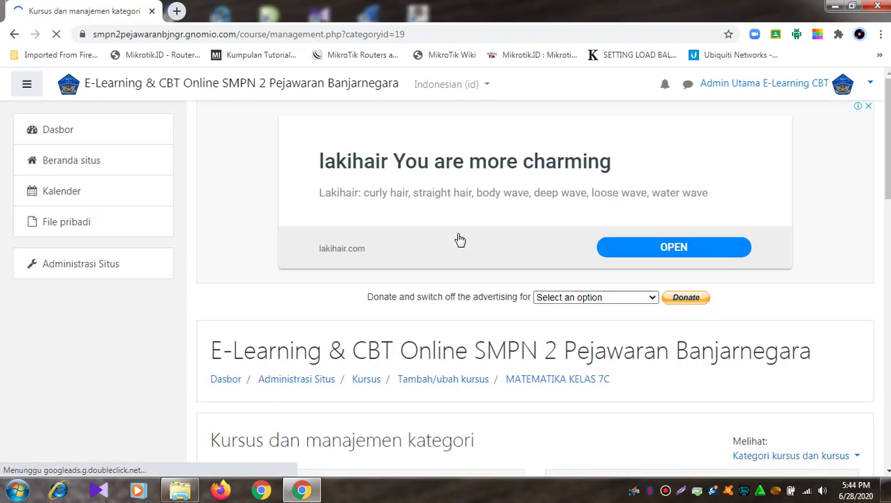
pyautogui.scroll(-5, 460, 240)
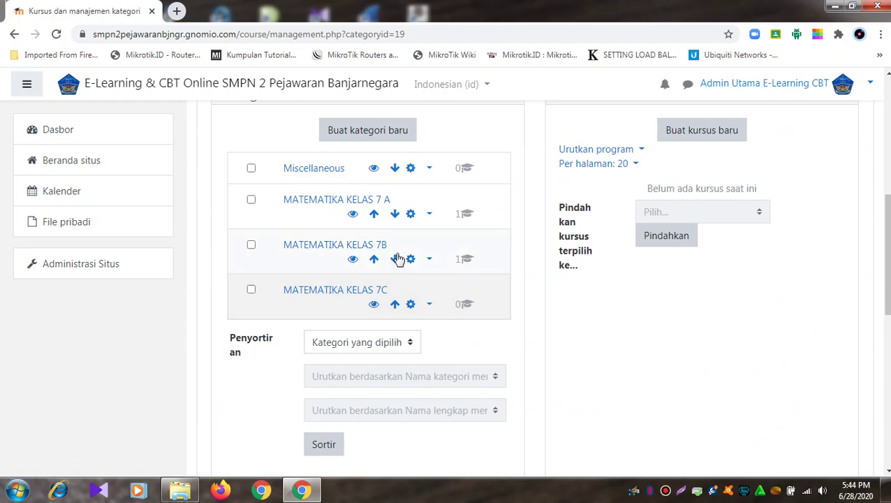
# Start a new course in the MATEMATIKA KELAS 7C category with full name MATEMATIKA KELAS 7C and short name MATIK 7C.
pyautogui.click(353, 292)
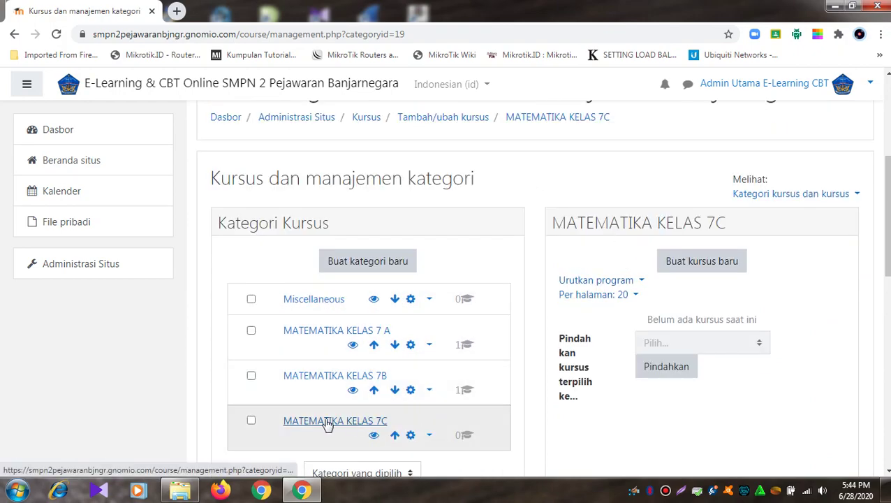
pyautogui.click(327, 422)
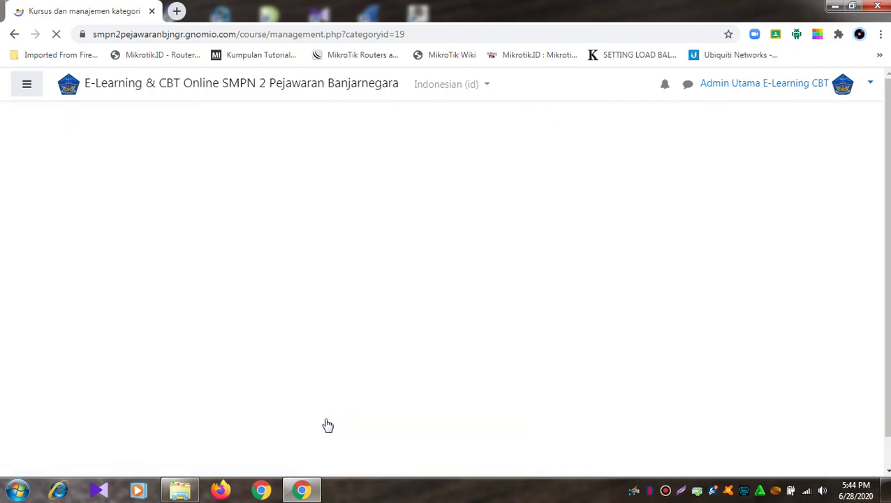
pyautogui.scroll(-4, 434, 388)
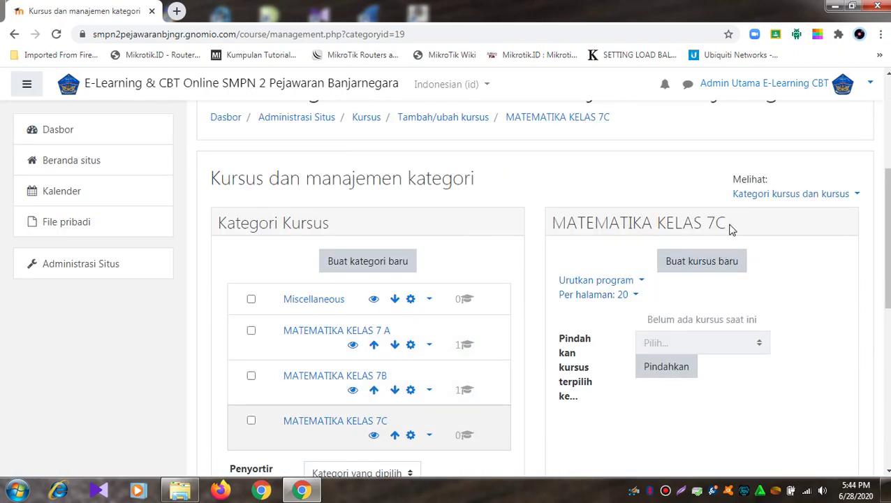
pyautogui.click(670, 262)
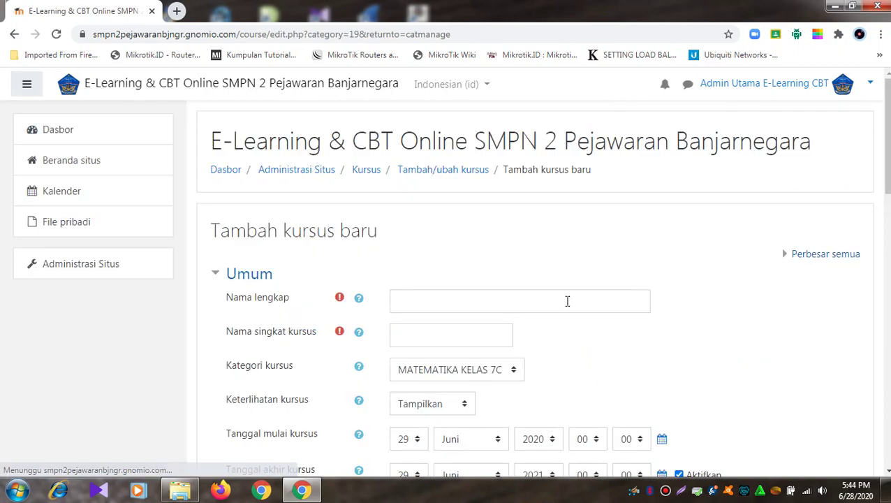
pyautogui.click(568, 300)
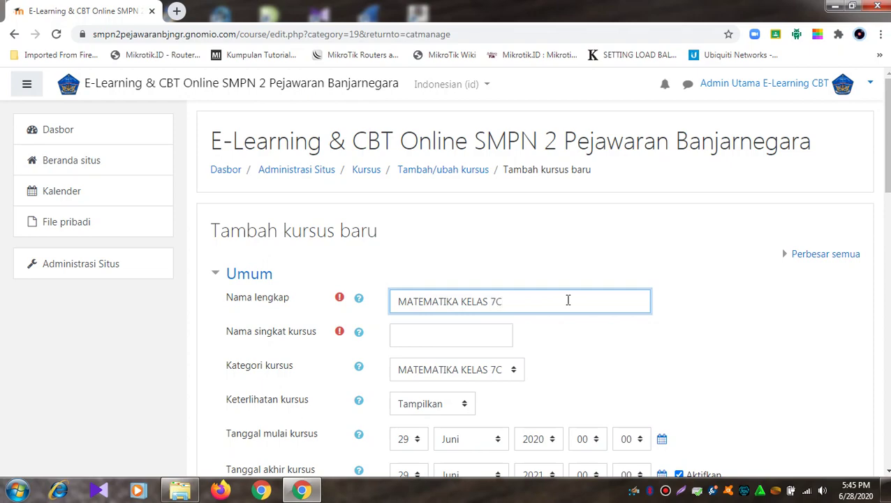
pyautogui.write('MATEMATIKA KELAS 7C')
pyautogui.click(454, 335)
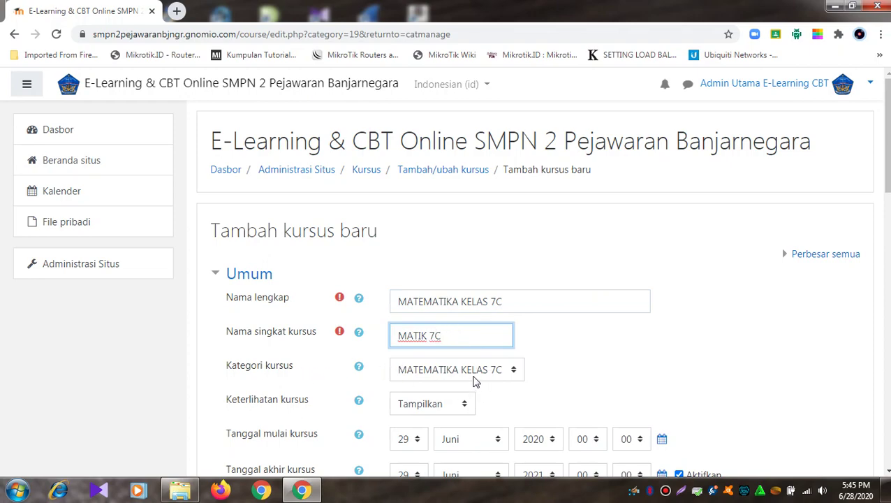
# Set the course's start hour to 07 and its end hour to 23.
pyautogui.scroll(-1, 475, 378)
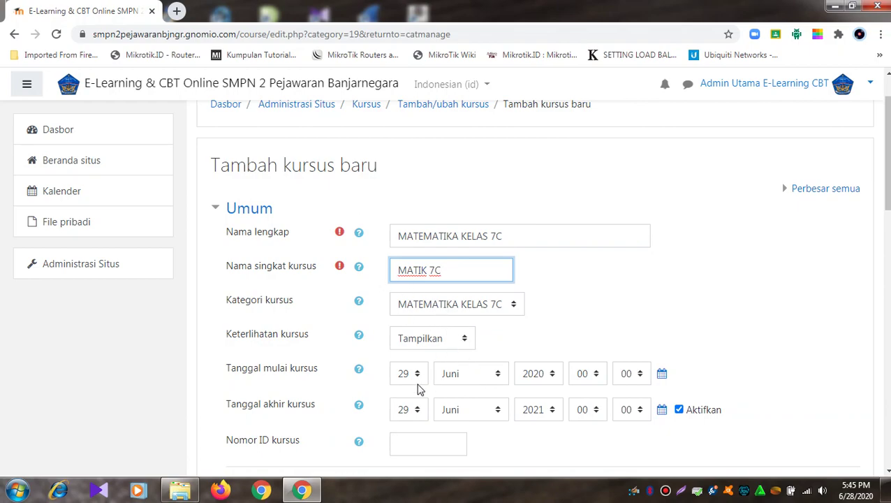
pyautogui.click(602, 375)
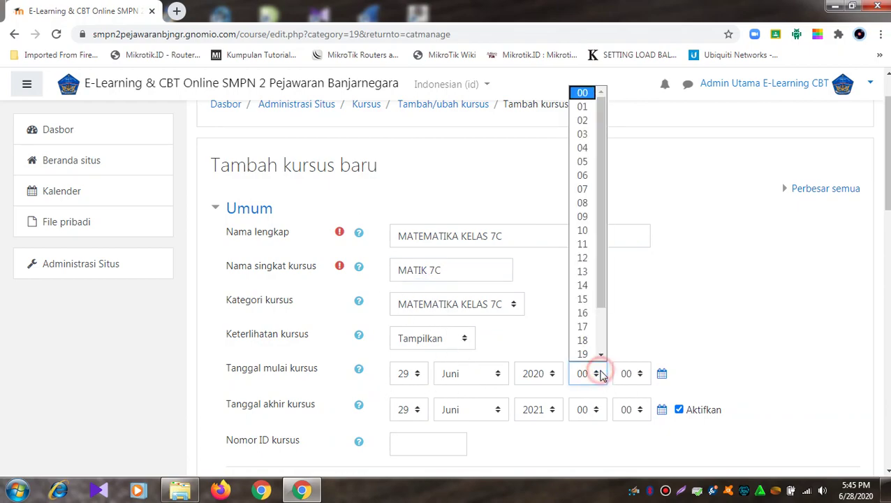
pyautogui.click(583, 190)
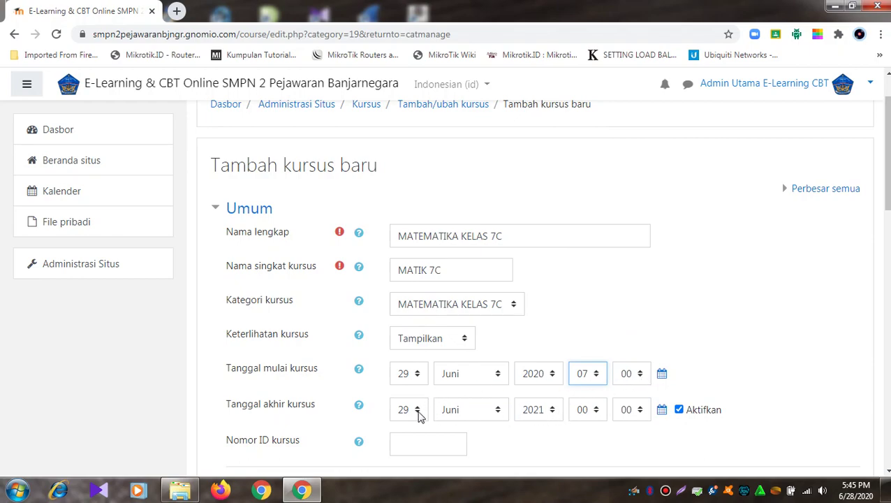
pyautogui.click(597, 412)
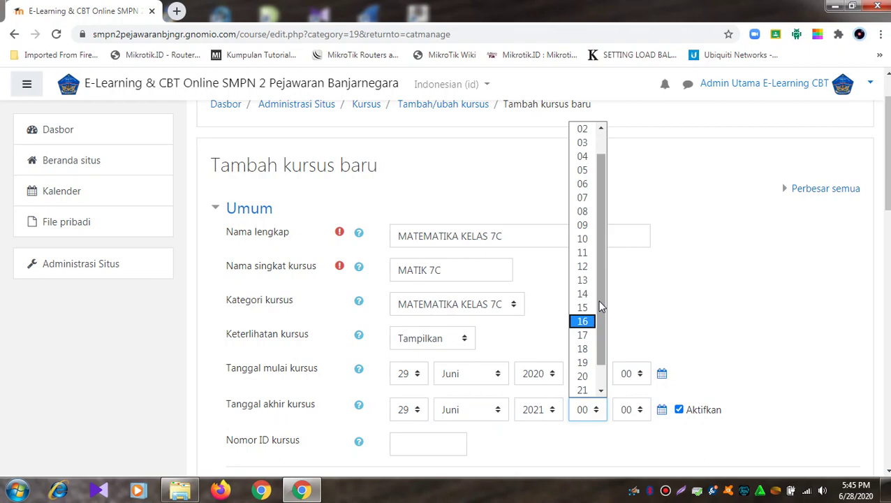
pyautogui.click(584, 389)
pyautogui.scroll(-7, 582, 384)
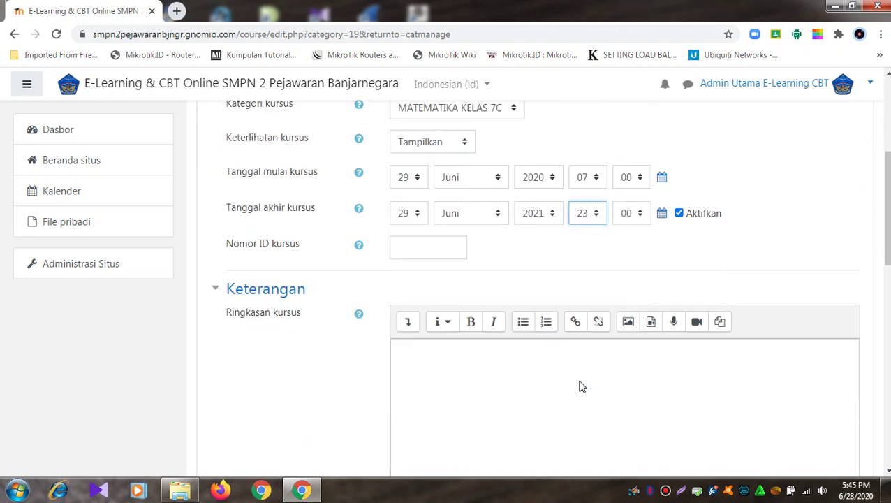
# Copy the course's full name MATEMATIKA KELAS 7C into the course summary (Ringkasan kursus).
pyautogui.scroll(8, 563, 358)
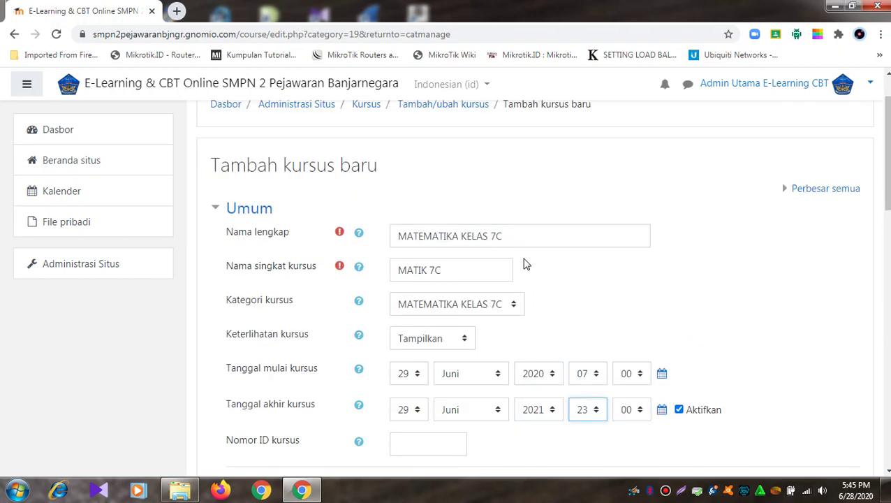
pyautogui.tripleClick(524, 237)
pyautogui.rightClick(481, 237)
pyautogui.click(507, 259)
pyautogui.scroll(-3, 526, 346)
pyautogui.rightClick(472, 359)
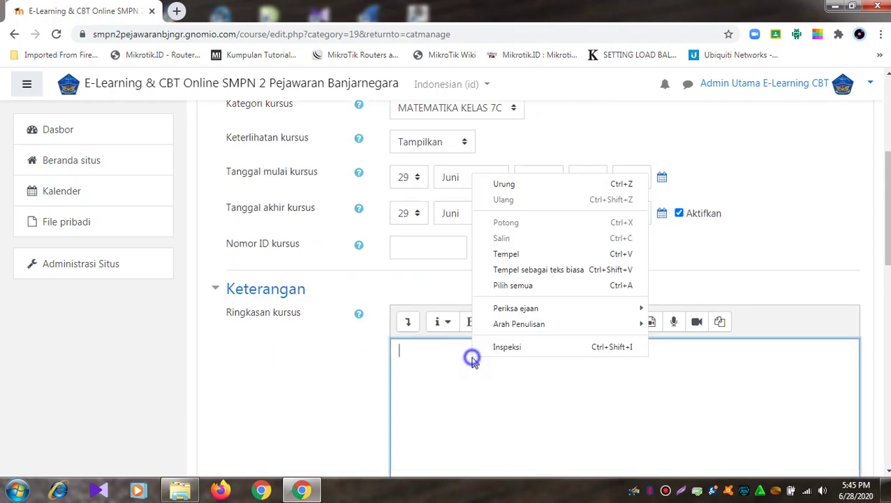
pyautogui.click(507, 253)
# Save the new 7C course, return to category management, and check the course listed under MATEMATIKA KELAS 7C.
pyautogui.scroll(-5, 493, 391)
pyautogui.scroll(-5, 487, 385)
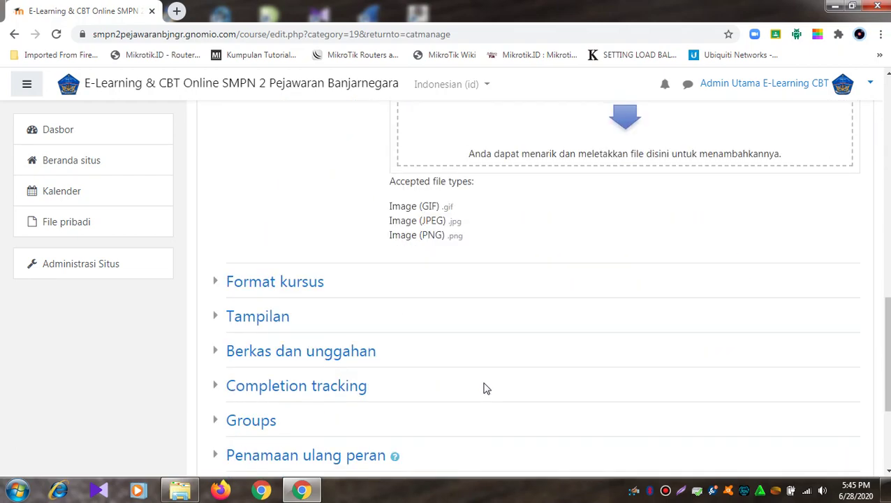
pyautogui.click(464, 332)
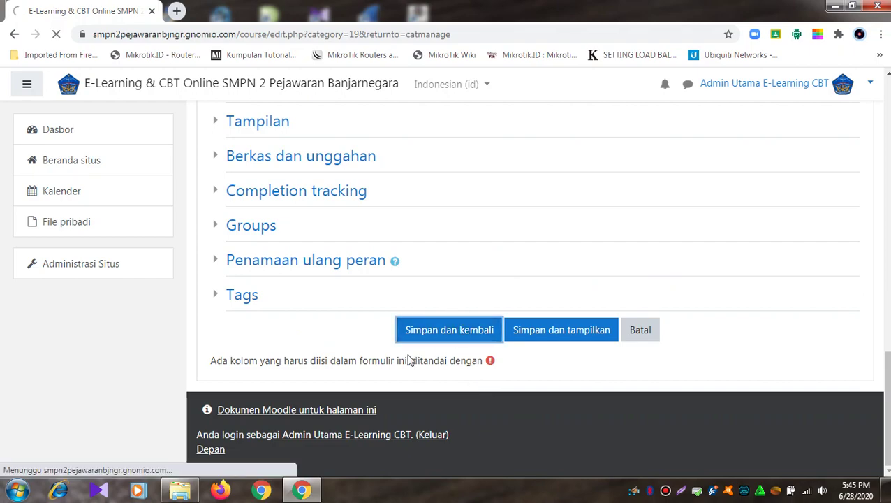
pyautogui.scroll(-3, 403, 321)
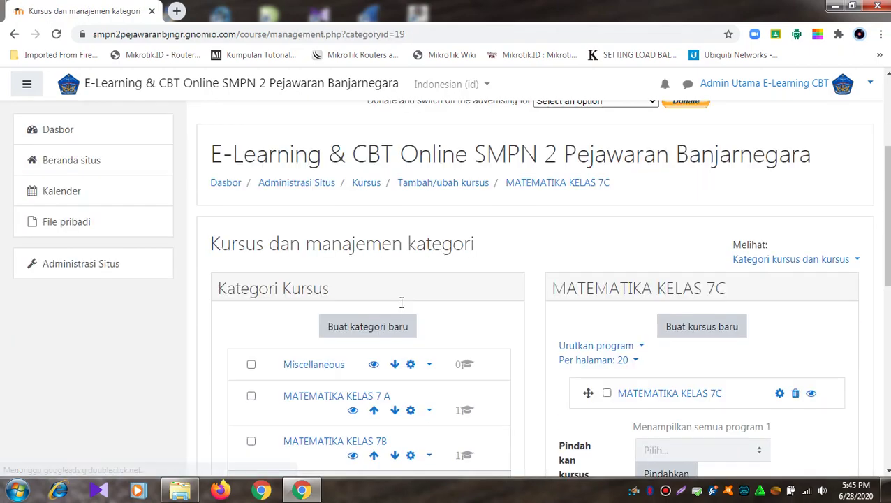
pyautogui.scroll(3, 403, 307)
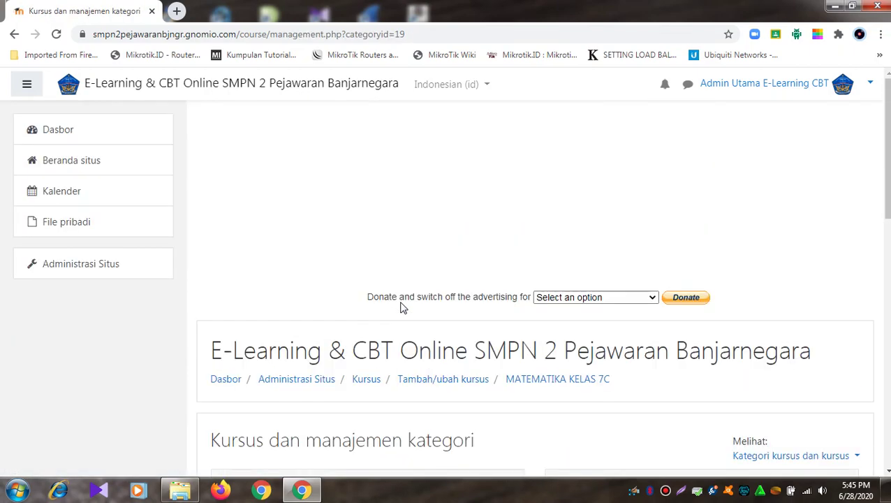
# Go to the site home page, open the MATEMATIKA KELAS 7B course's participants, and open the user enrolment form.
pyautogui.click(71, 163)
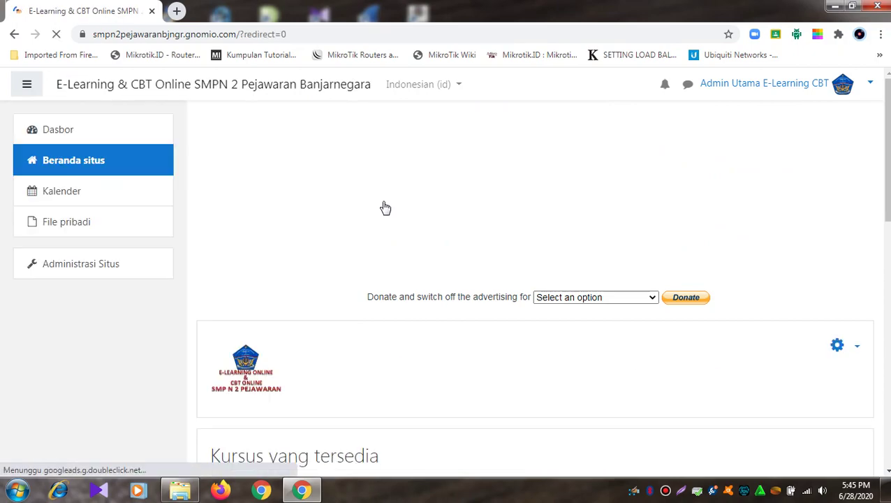
pyautogui.scroll(-4, 388, 217)
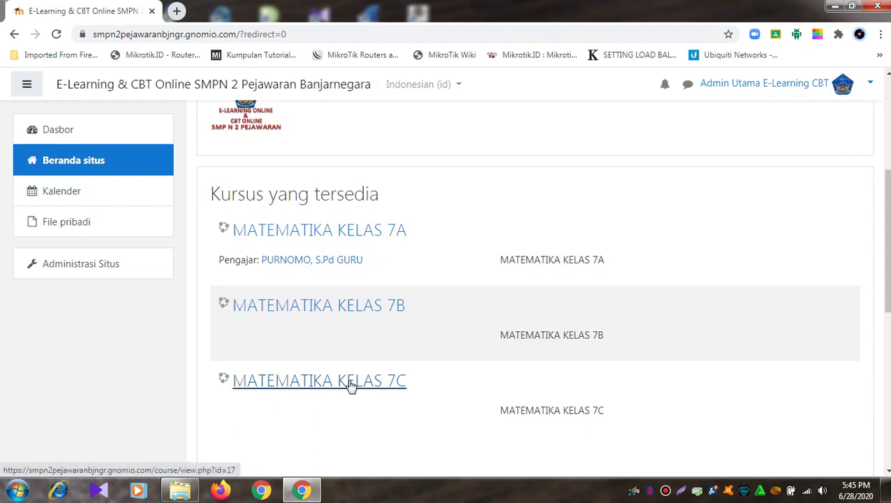
pyautogui.click(342, 308)
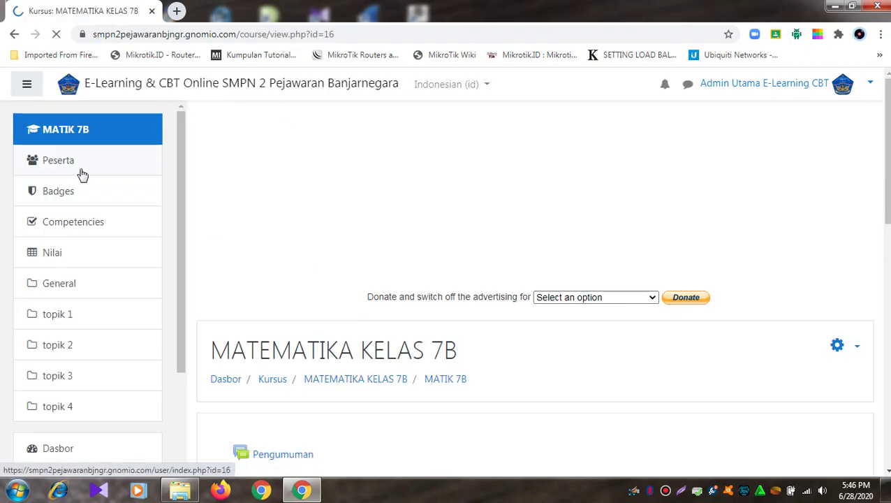
pyautogui.click(79, 169)
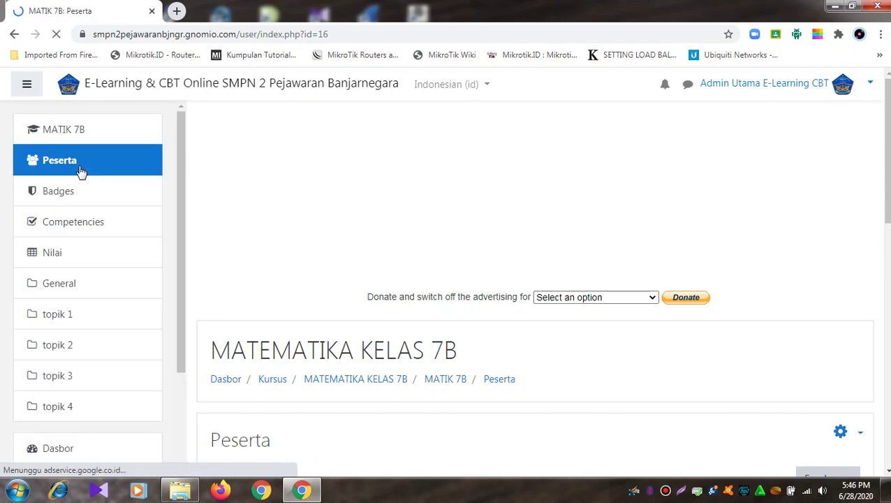
pyautogui.scroll(-3, 346, 259)
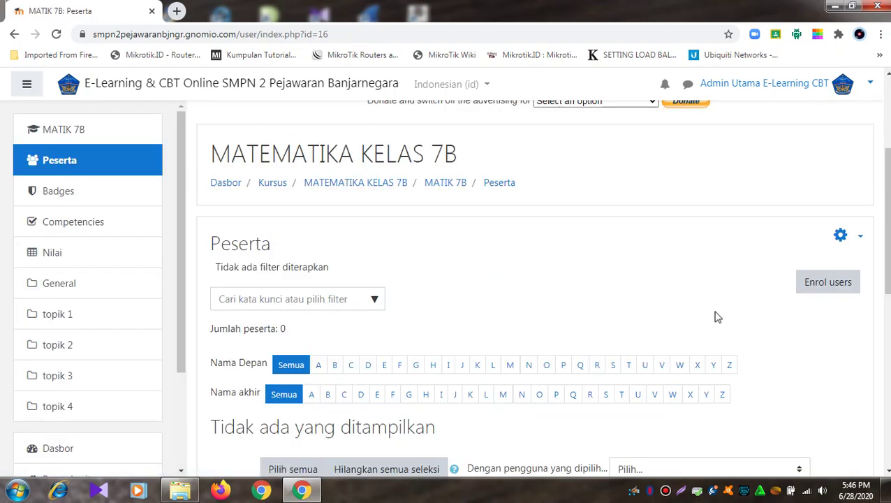
pyautogui.click(810, 292)
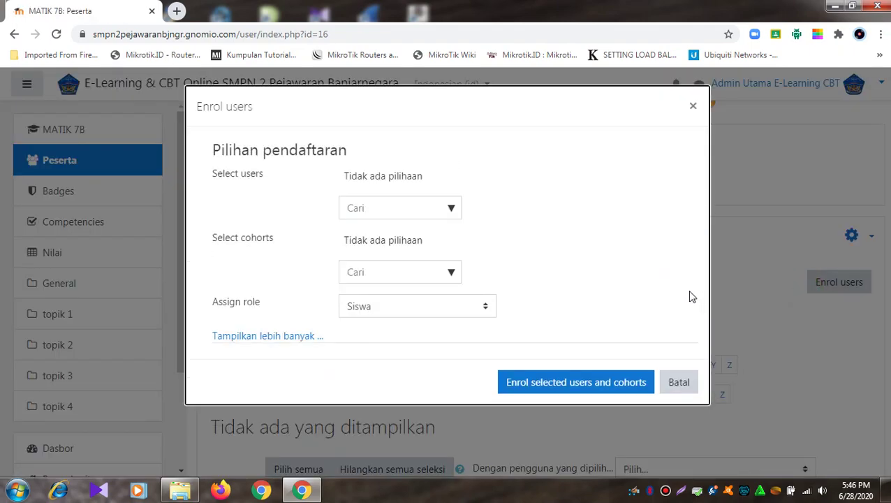
# Enrol the mathematics teacher in the 7B course with the role Pengajar, finding the account by the start of the name.
pyautogui.click(489, 308)
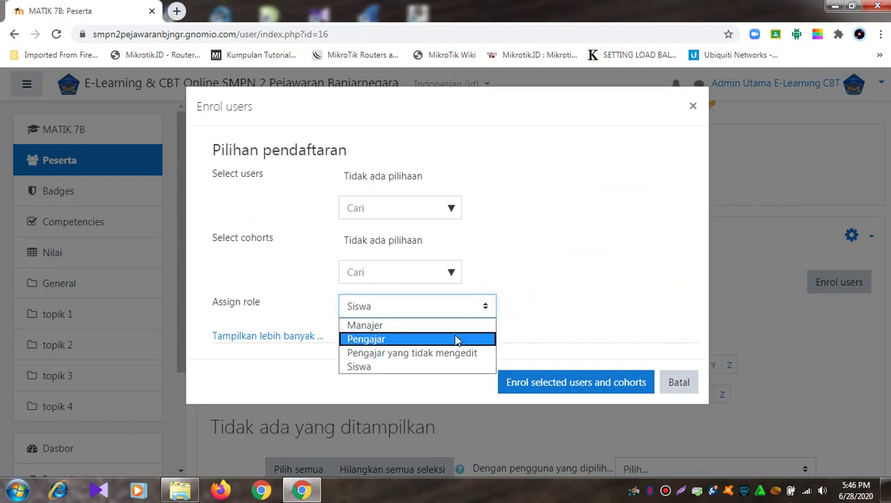
pyautogui.click(458, 340)
pyautogui.click(387, 207)
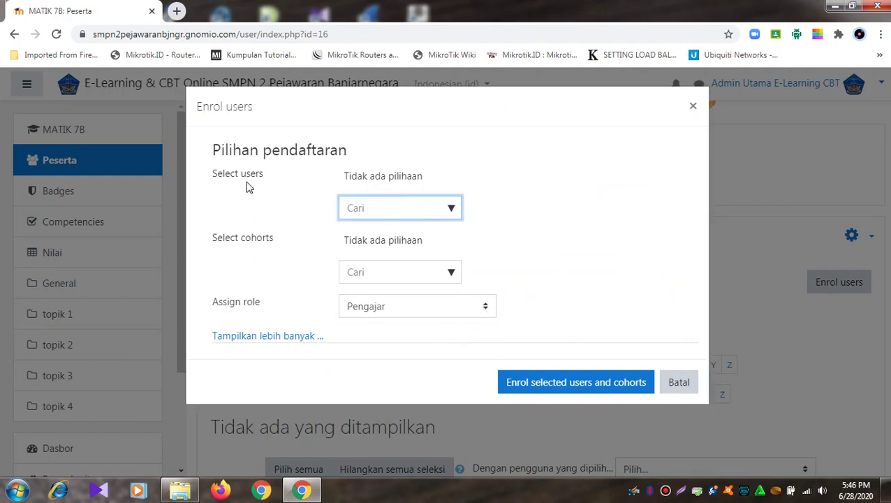
pyautogui.click(388, 211)
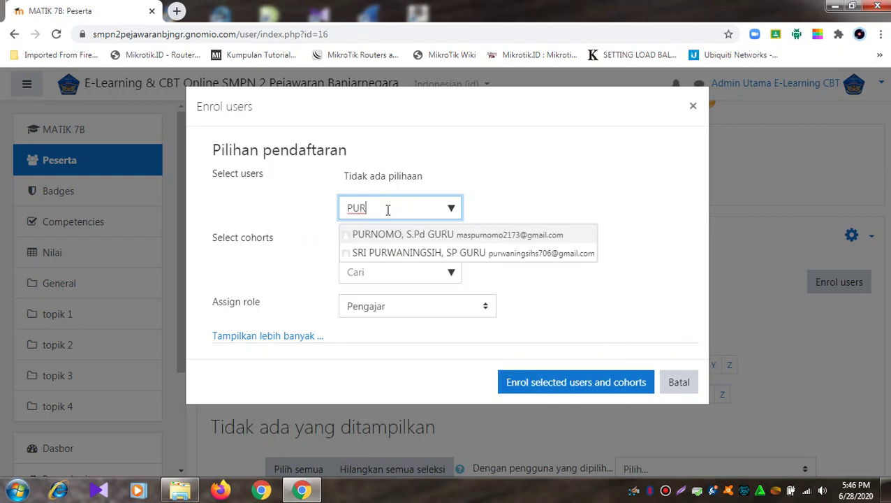
pyautogui.click(391, 236)
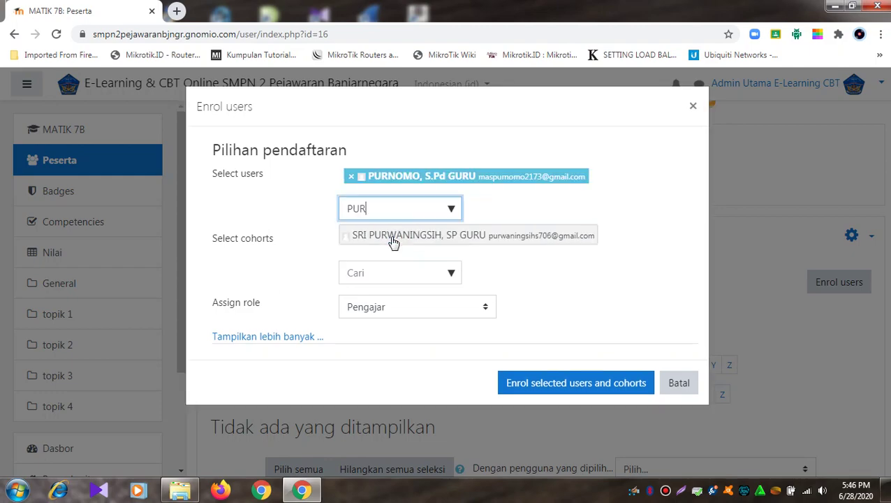
pyautogui.click(586, 386)
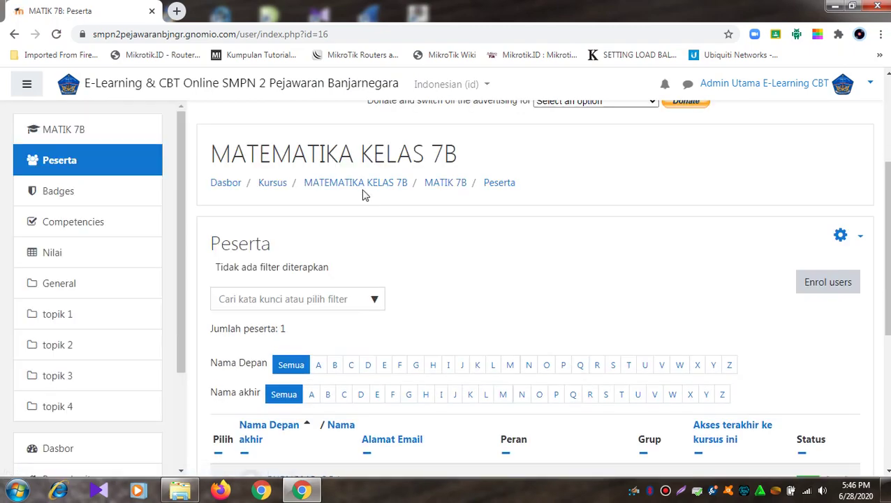
# Return to the site home page and check the teacher shown for MATEMATIKA KELAS 7B among the available courses.
pyautogui.scroll(-3, 169, 233)
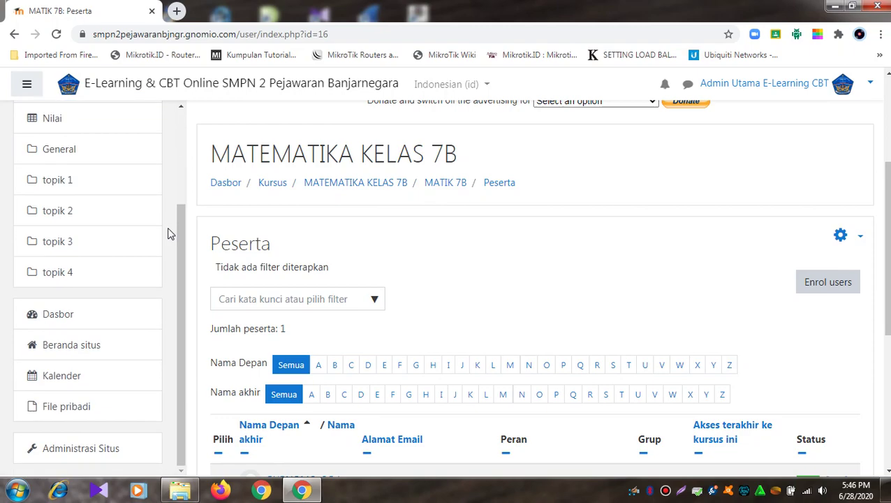
pyautogui.click(103, 345)
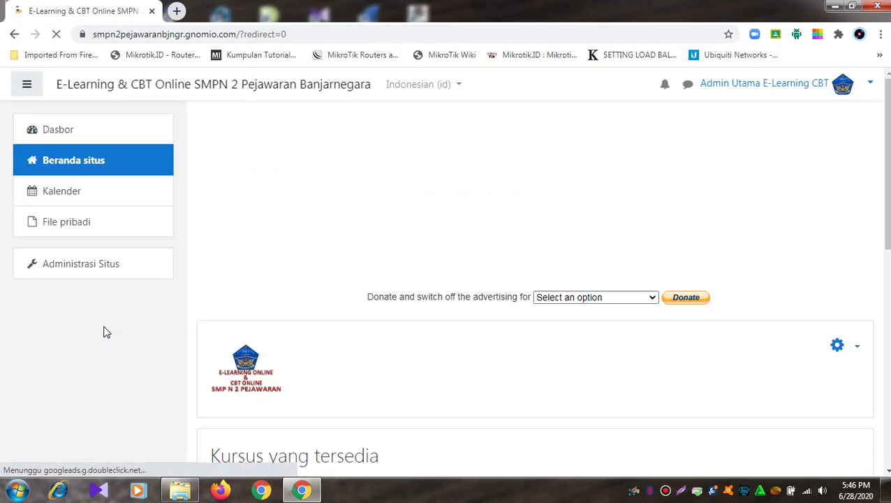
pyautogui.scroll(-4, 196, 314)
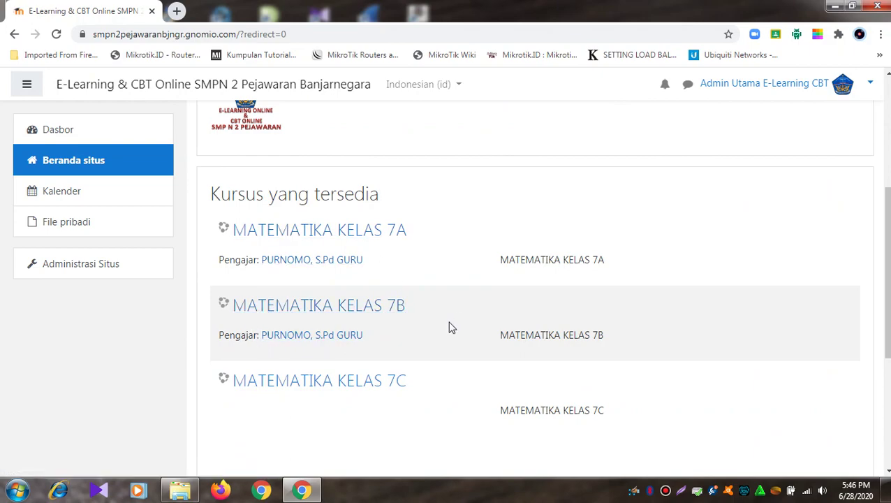
# Open the MATEMATIKA KELAS 7C course's participants and bring up the form for enrolling users.
pyautogui.scroll(-2, 451, 327)
pyautogui.click(376, 261)
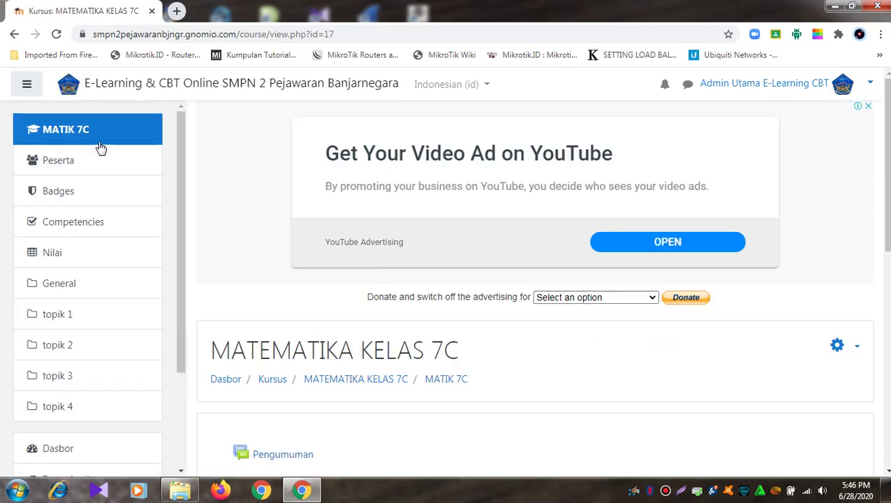
pyautogui.click(77, 166)
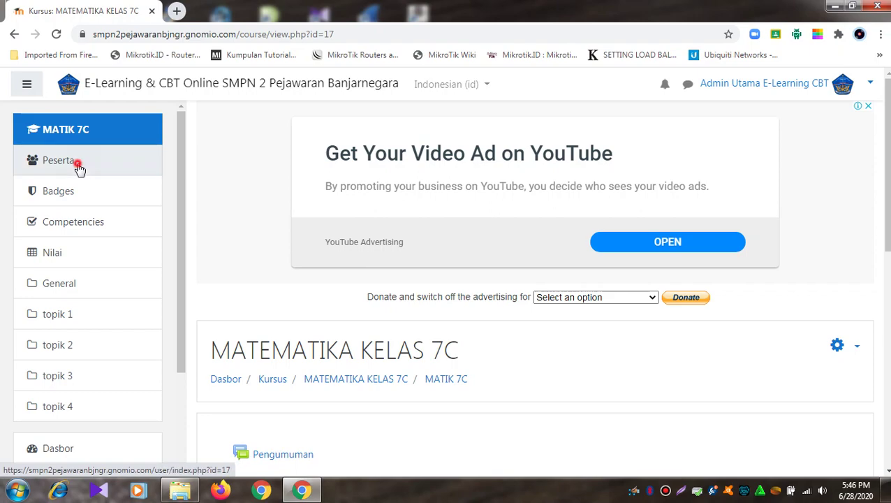
pyautogui.scroll(-3, 378, 272)
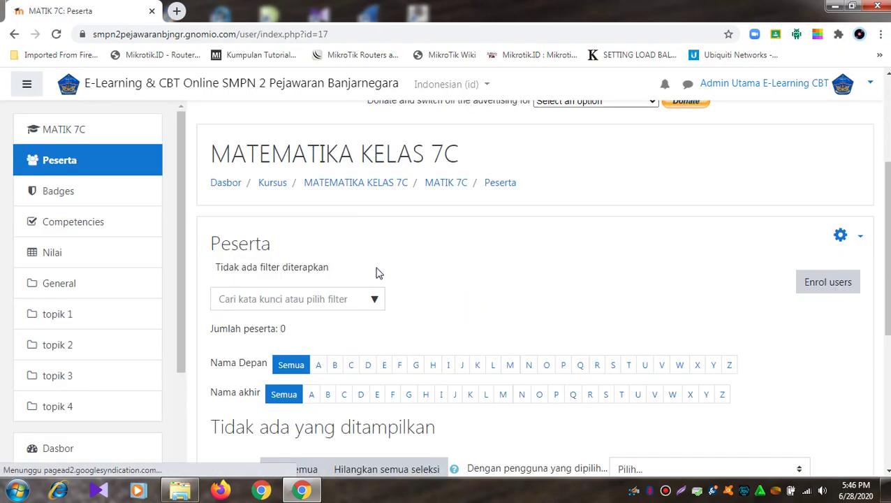
pyautogui.click(845, 281)
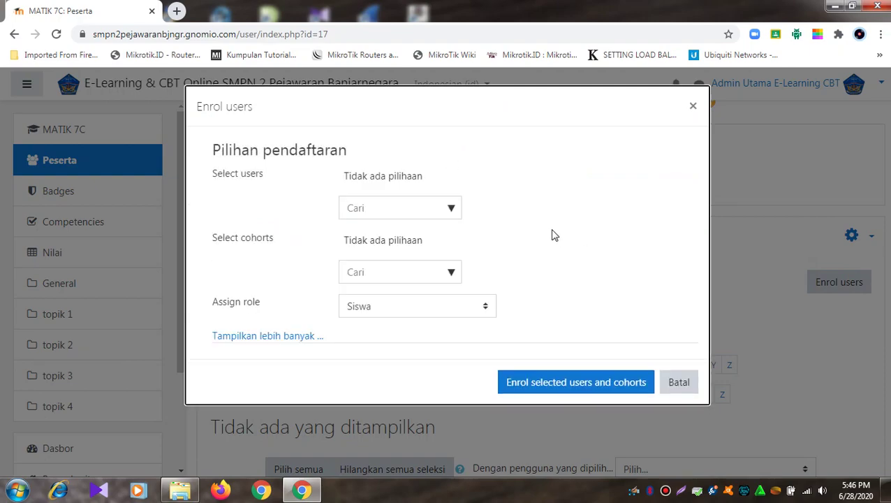
# Enrol the mathematics teacher in the 7C course with the role Pengajar, finding the account by the start of the name.
pyautogui.click(487, 308)
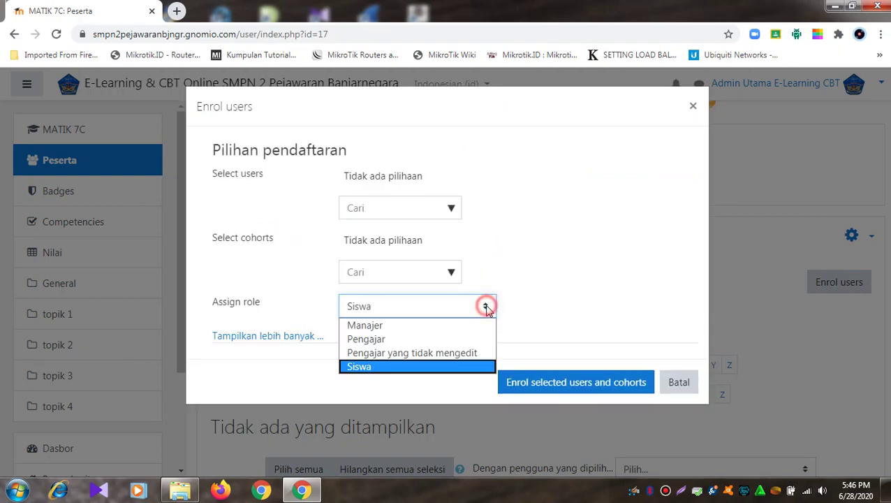
pyautogui.click(459, 340)
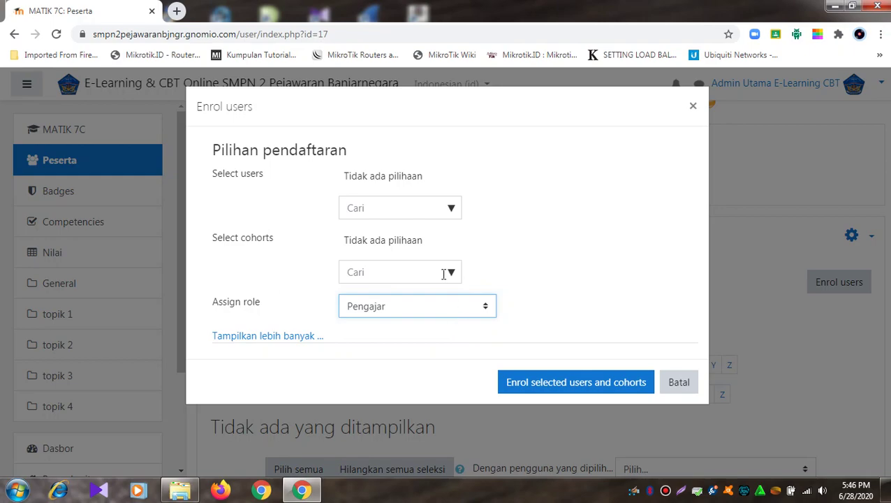
pyautogui.click(423, 209)
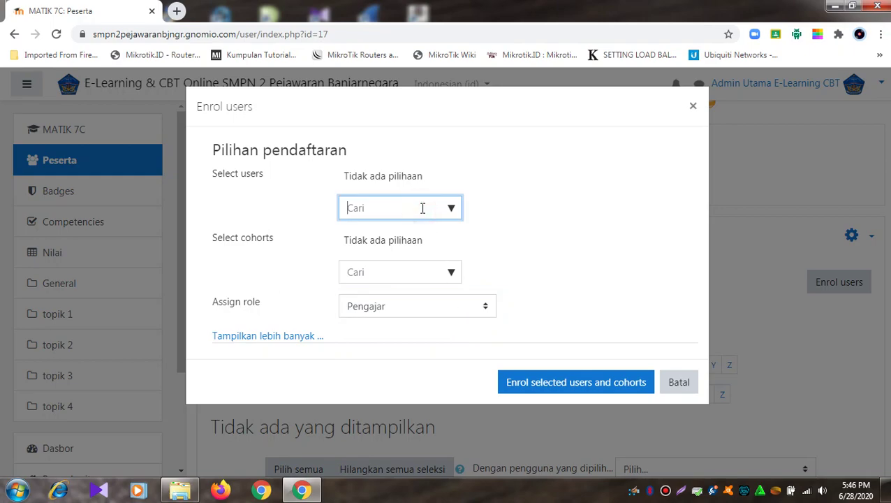
pyautogui.write('PUR')
pyautogui.click(404, 235)
pyautogui.click(517, 211)
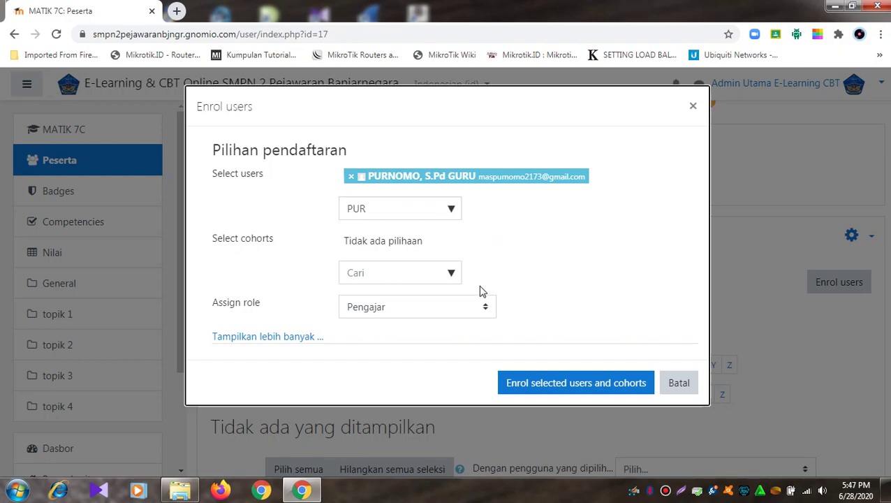
pyautogui.click(548, 383)
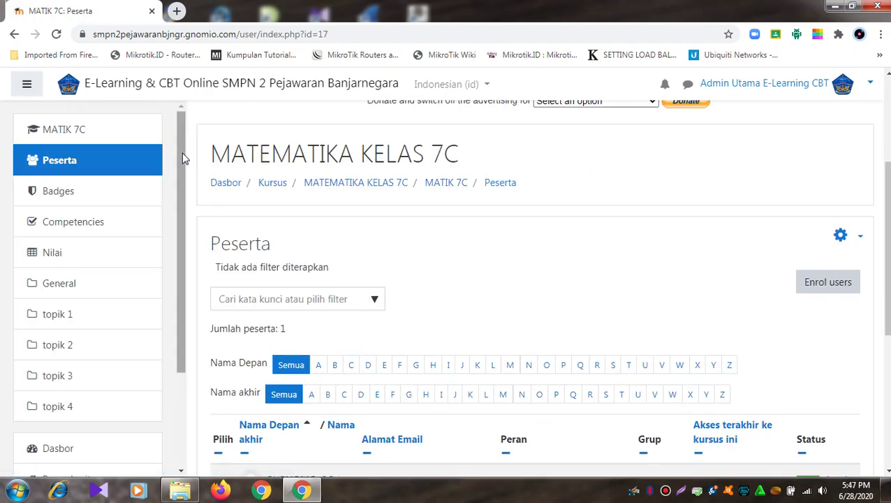
# Return to the site home page and check the teachers shown for the 7A, 7B and 7C mathematics courses.
pyautogui.moveTo(182, 167); pyautogui.dragTo(183, 303)
pyautogui.click(120, 347)
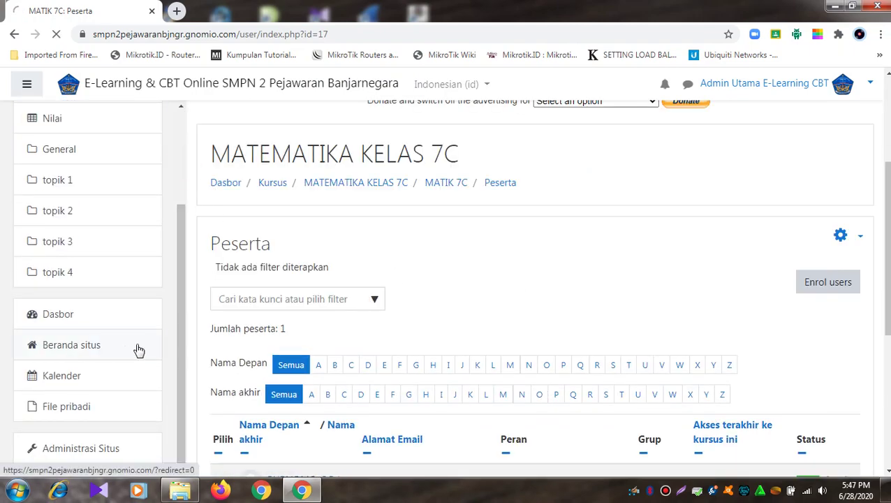
pyautogui.scroll(-4, 404, 294)
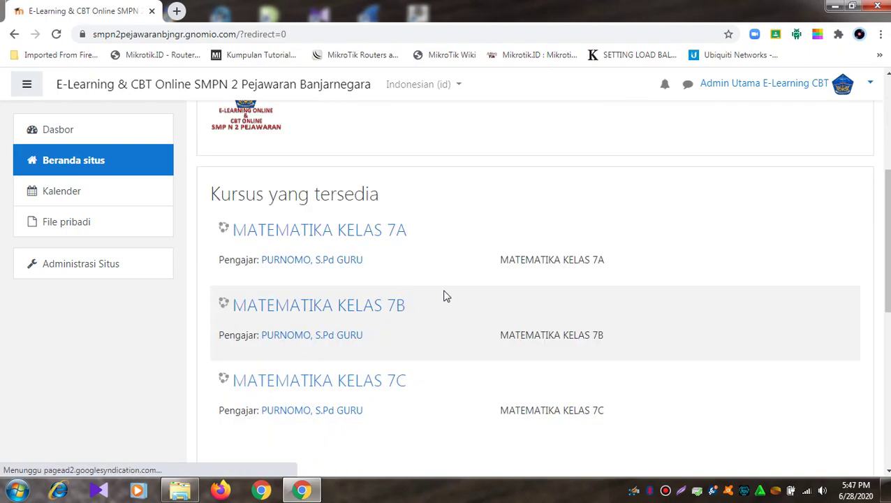